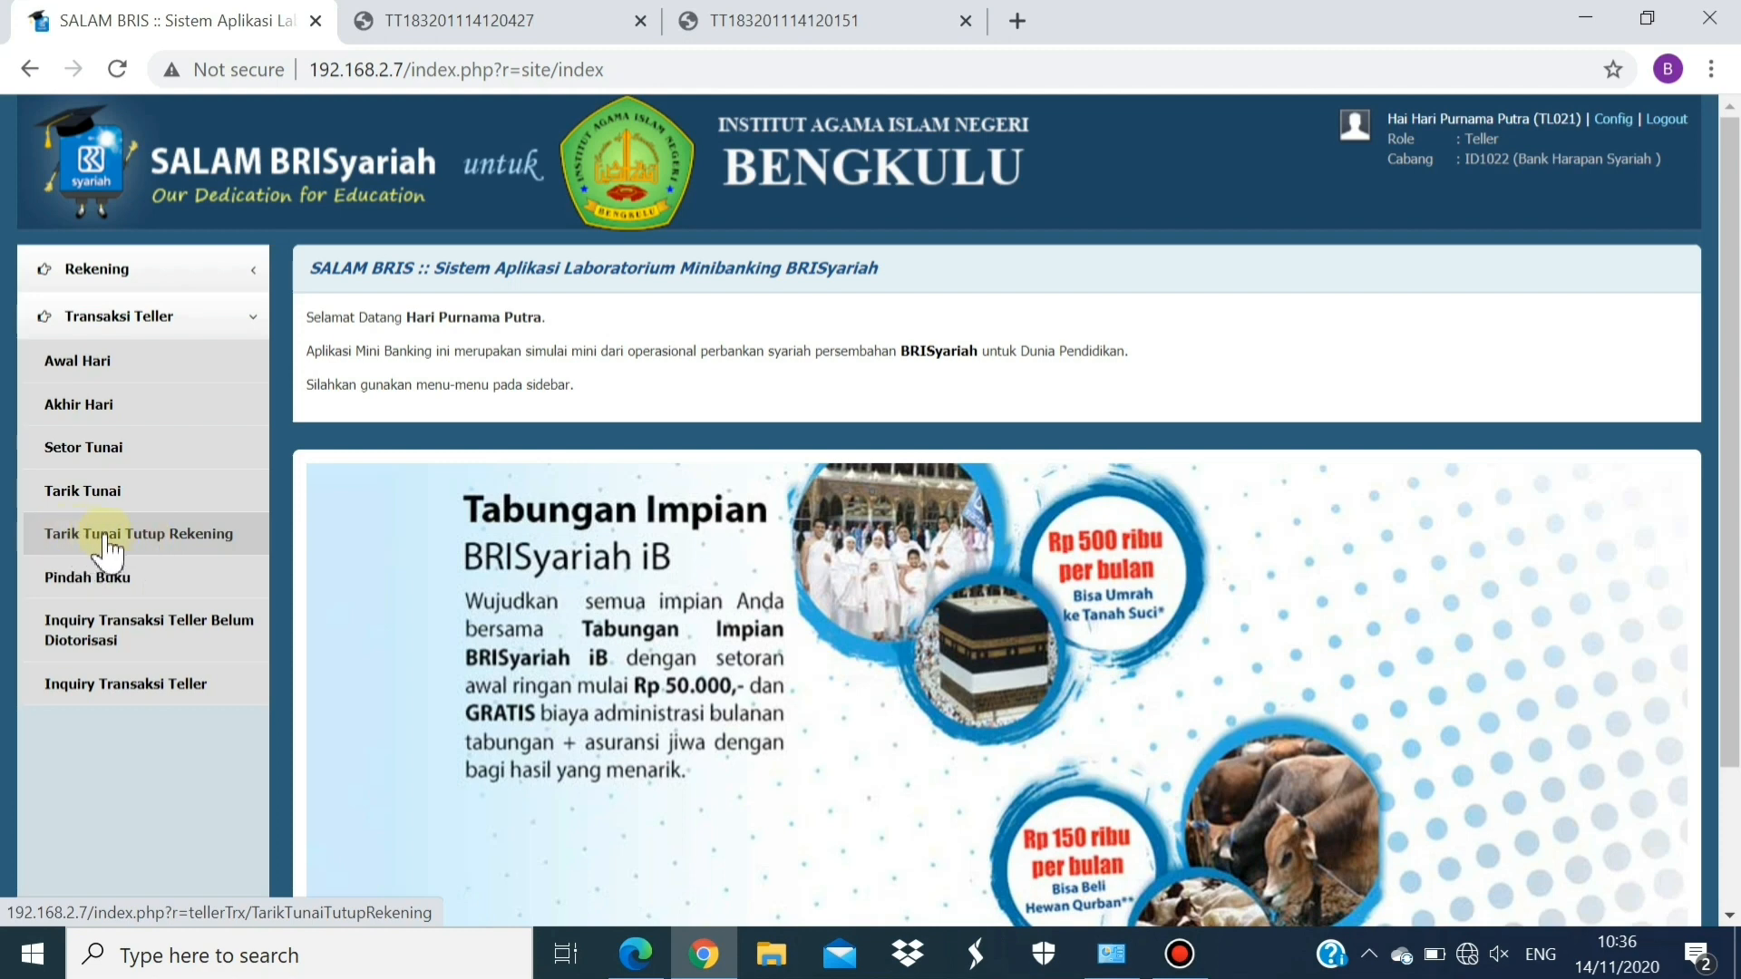
Open the Tarik Tunai Tutup Rekening list, showing the one closed account awaiting cash payout
click(134, 538)
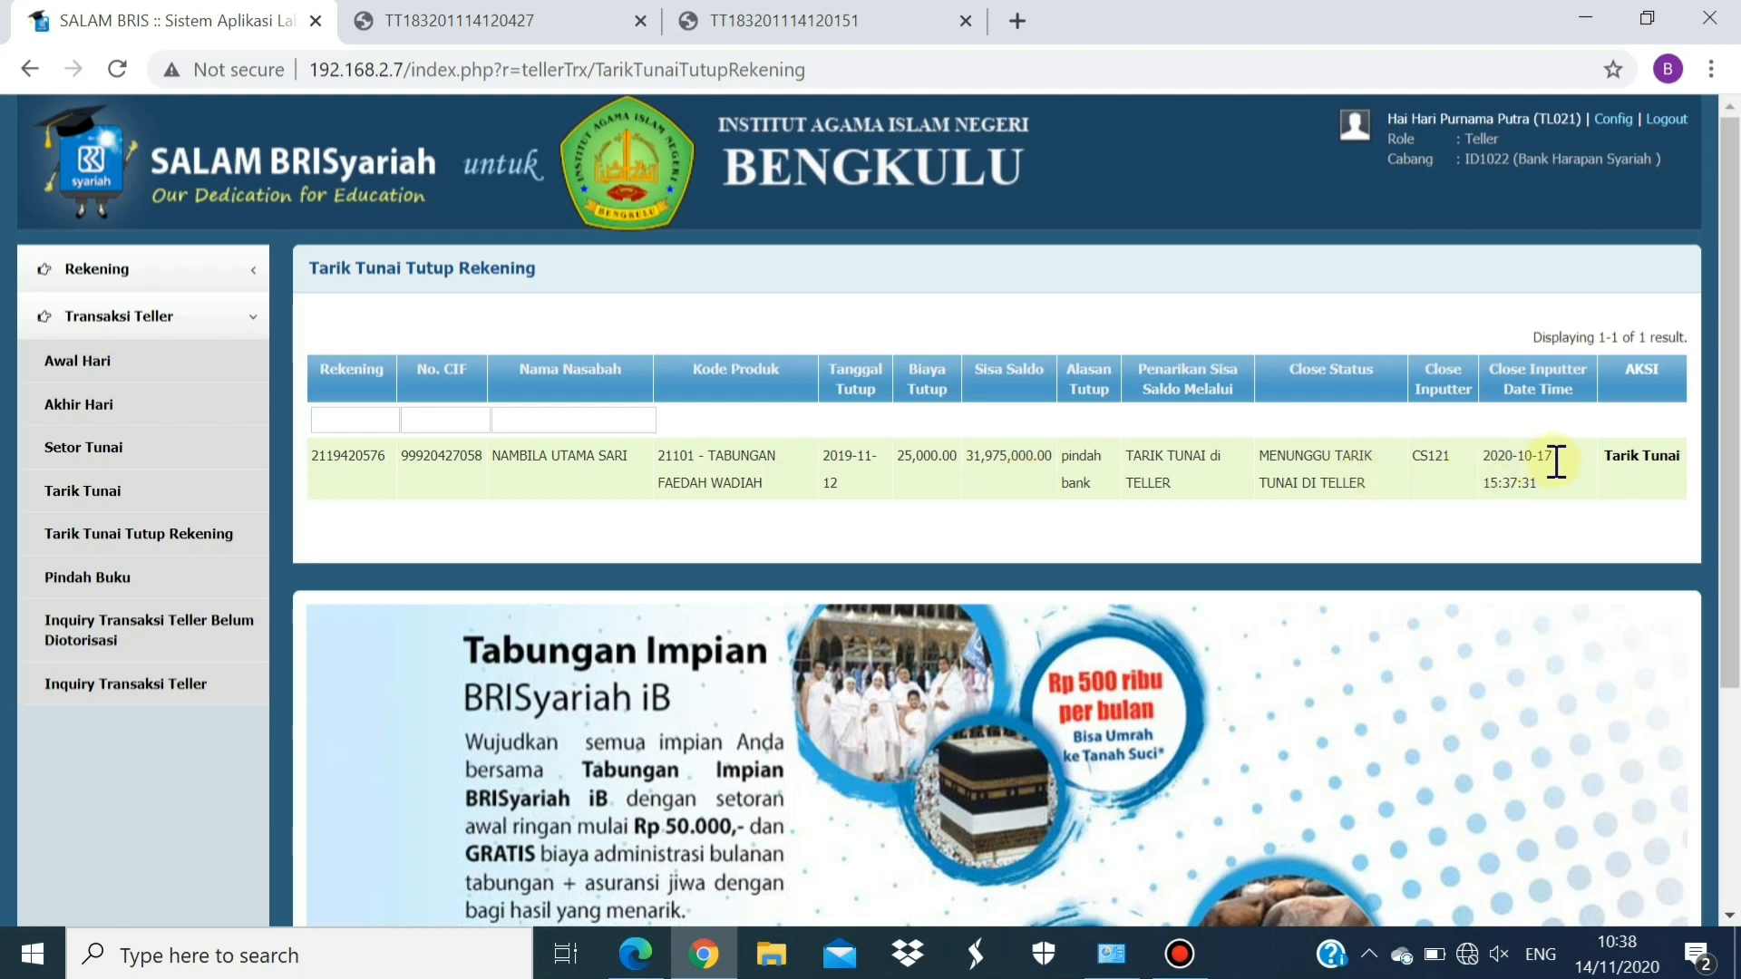
Attempt the closing-account Tarik Tunai payout, which fails because the 5,000,000.00 teller balance is insufficient
click(1650, 461)
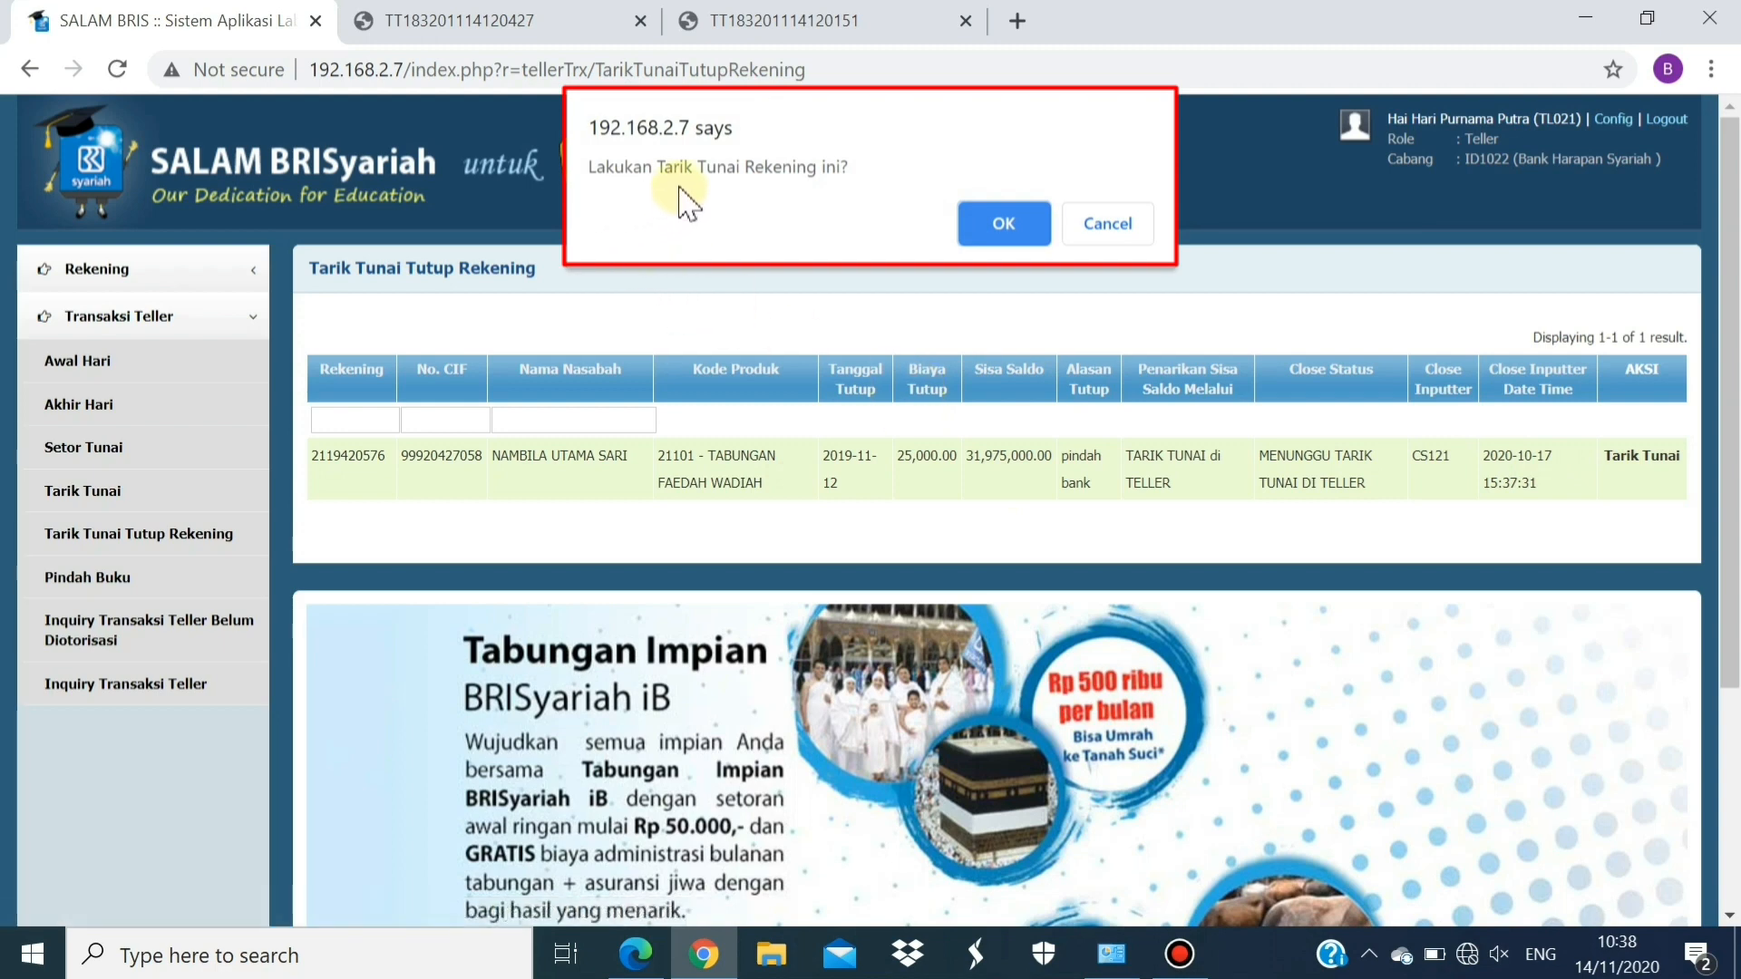
click(1008, 225)
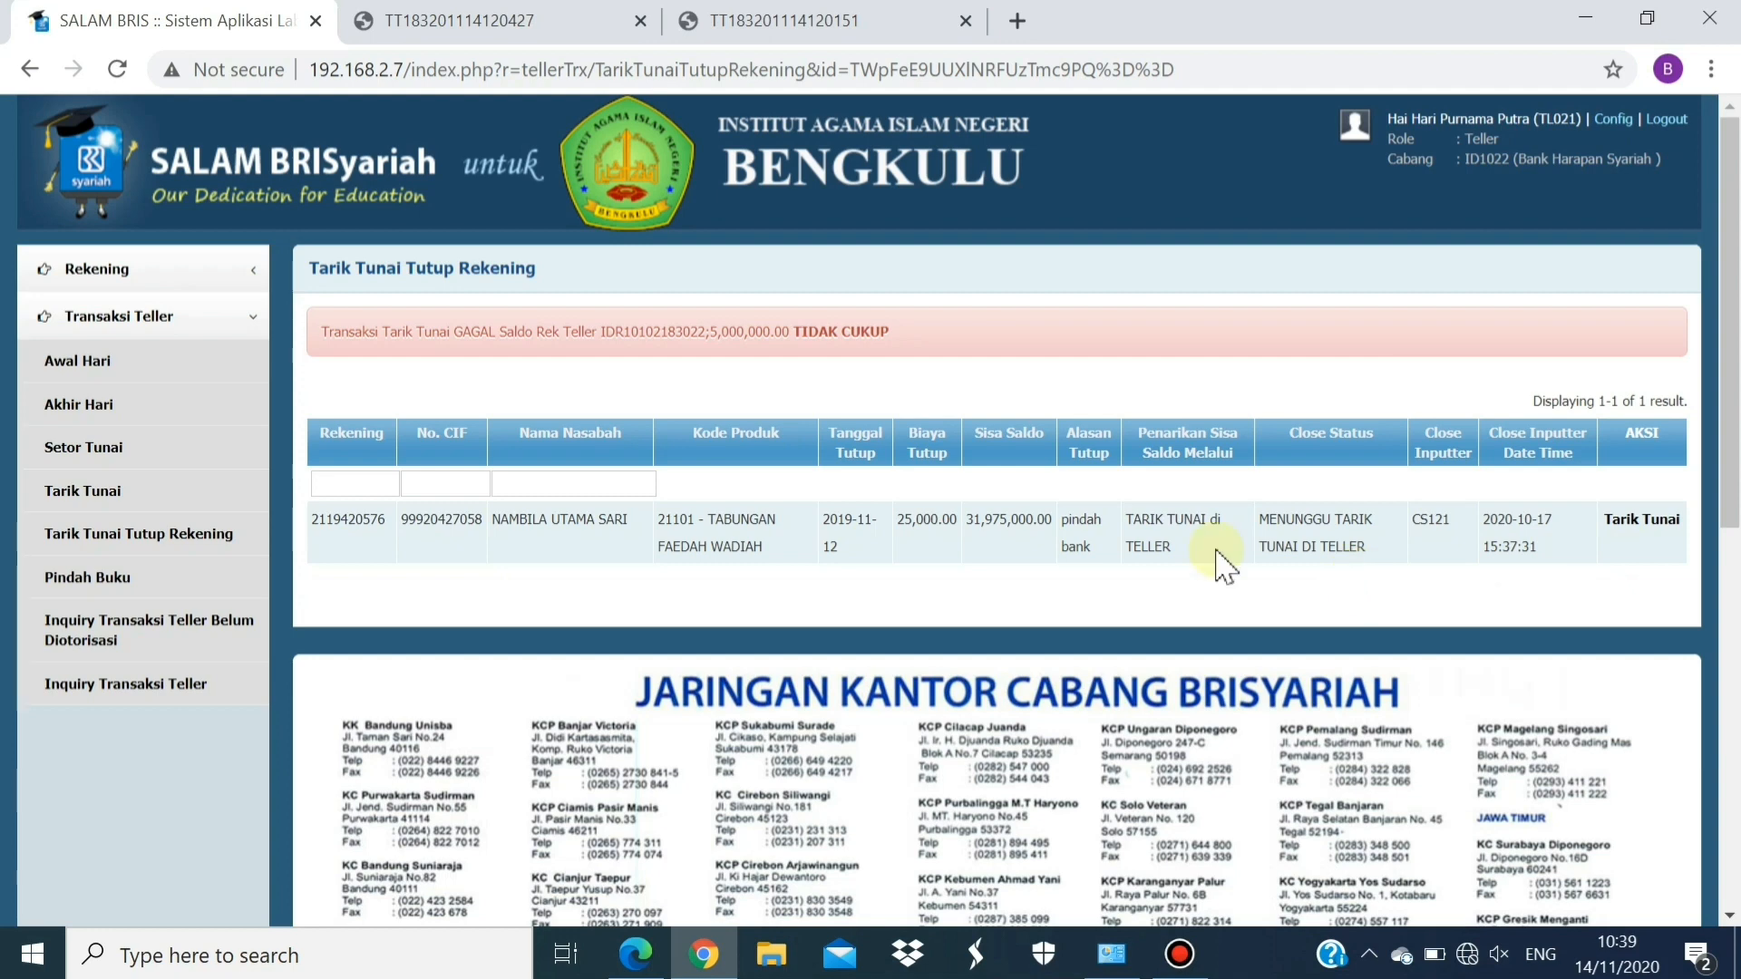
Create an Awal Hari teller cash transaction of 65,000,000.00 with description 'Awal hari'
click(162, 363)
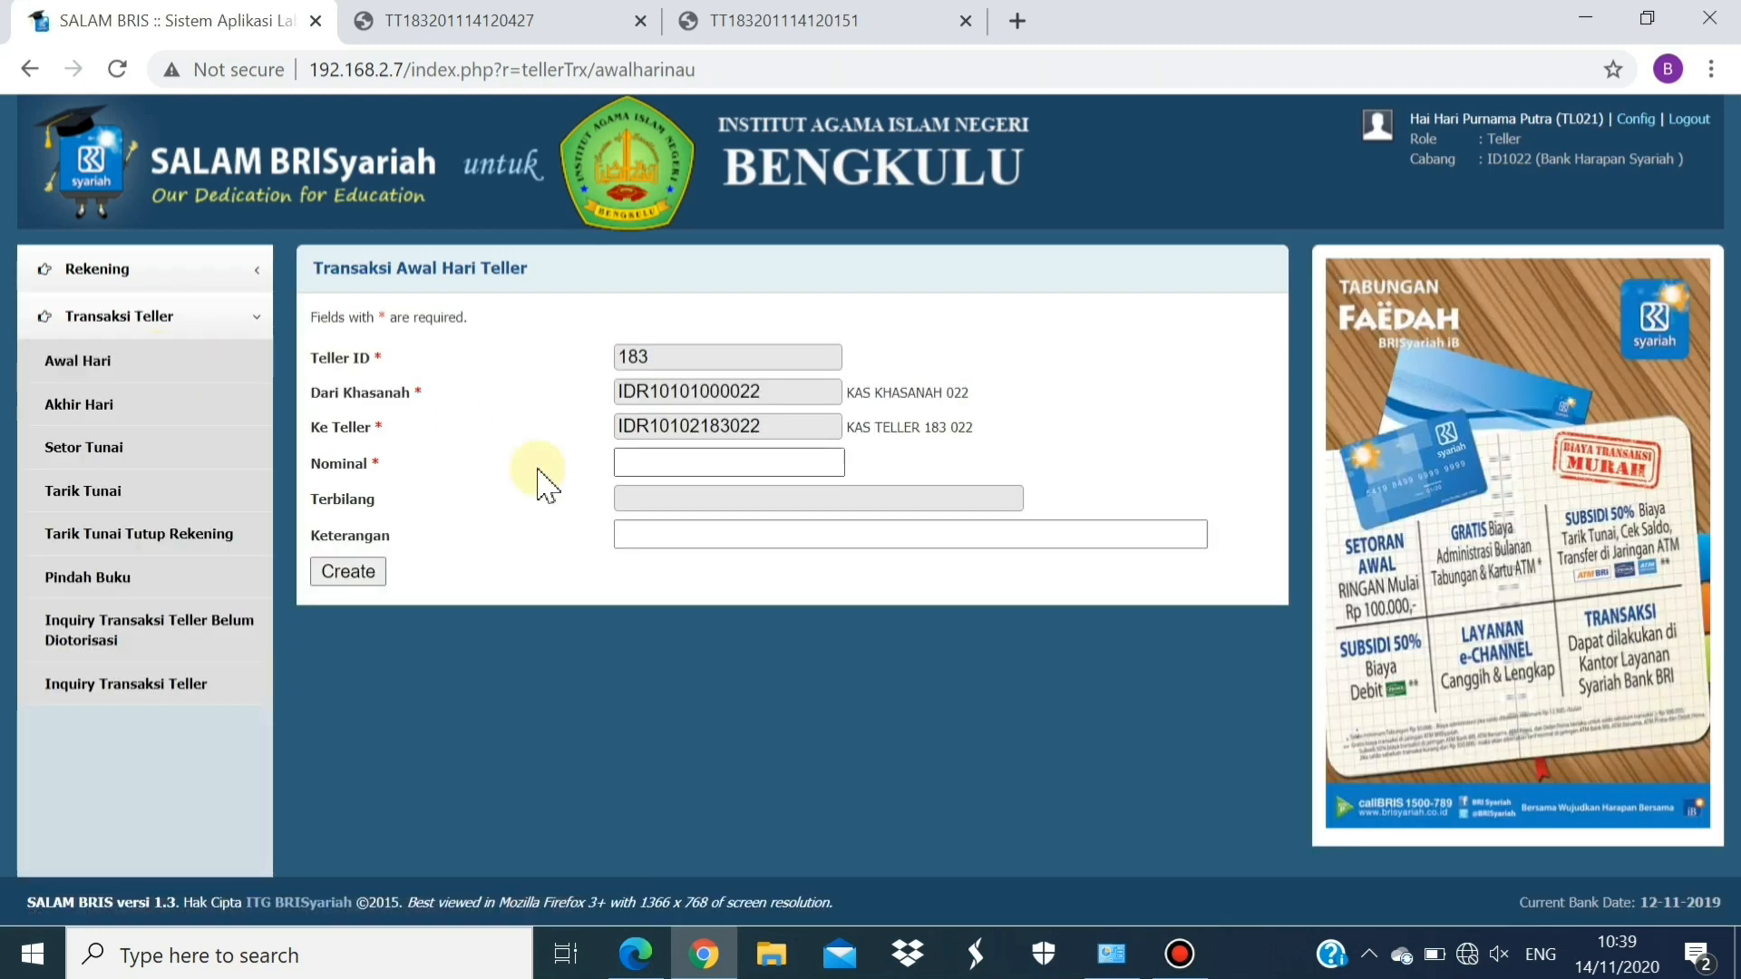
click(660, 460)
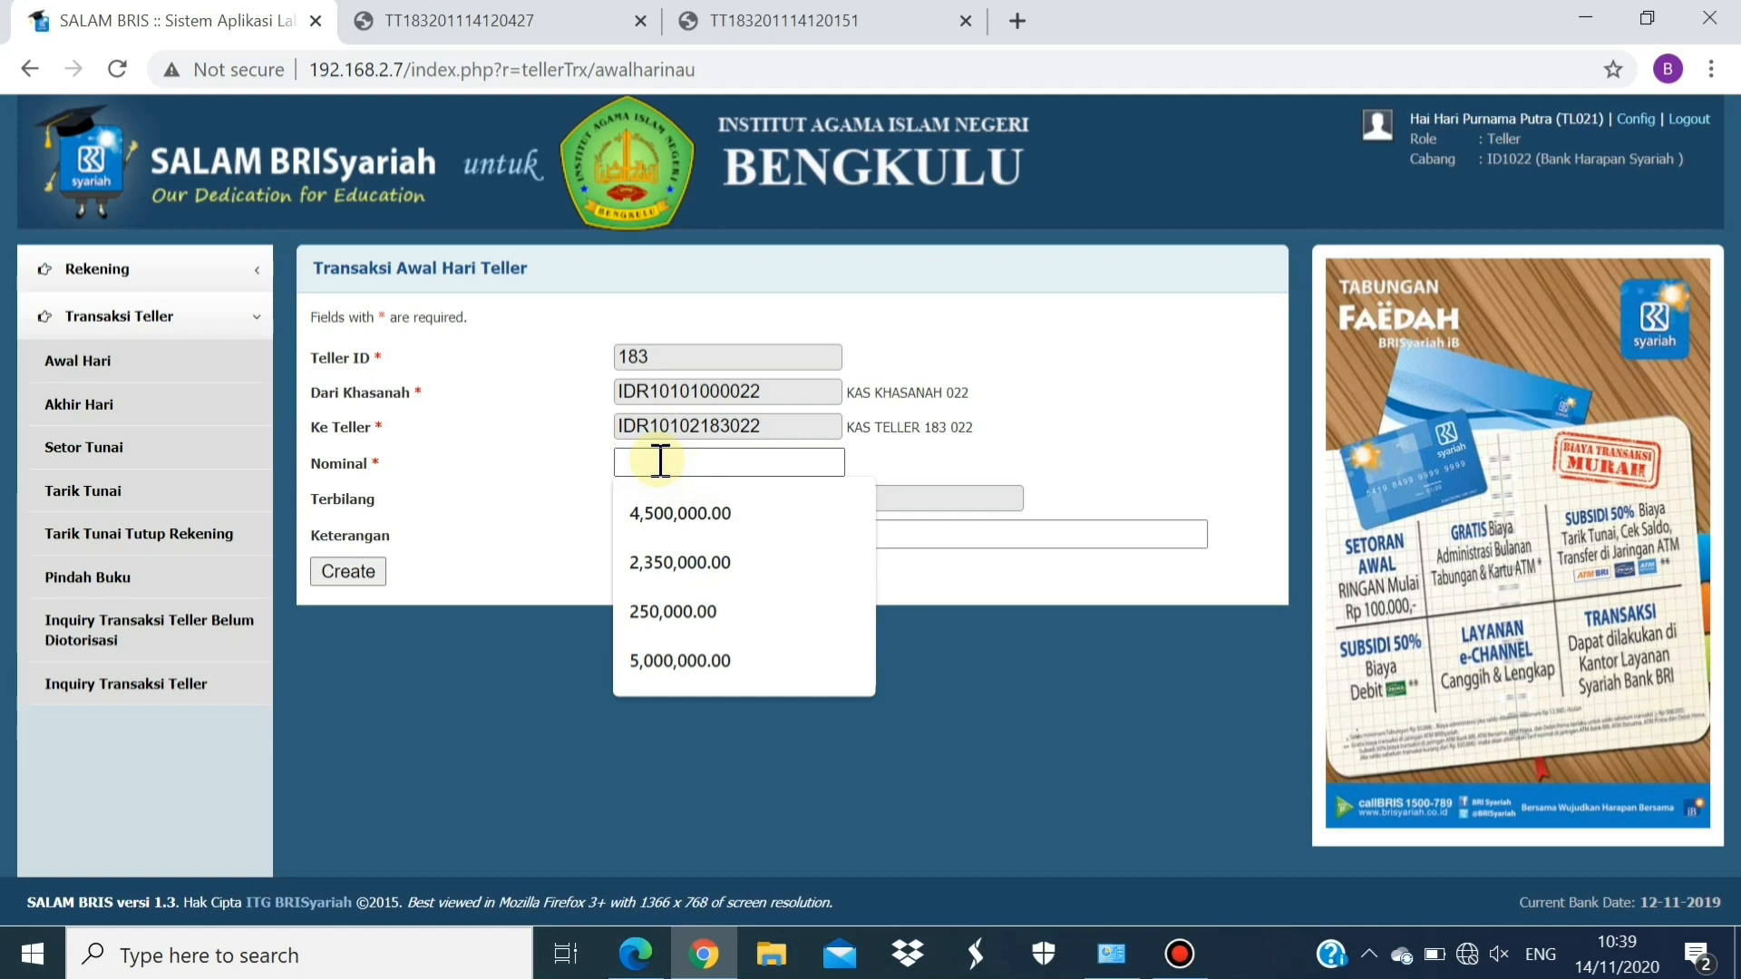
text(65000000)
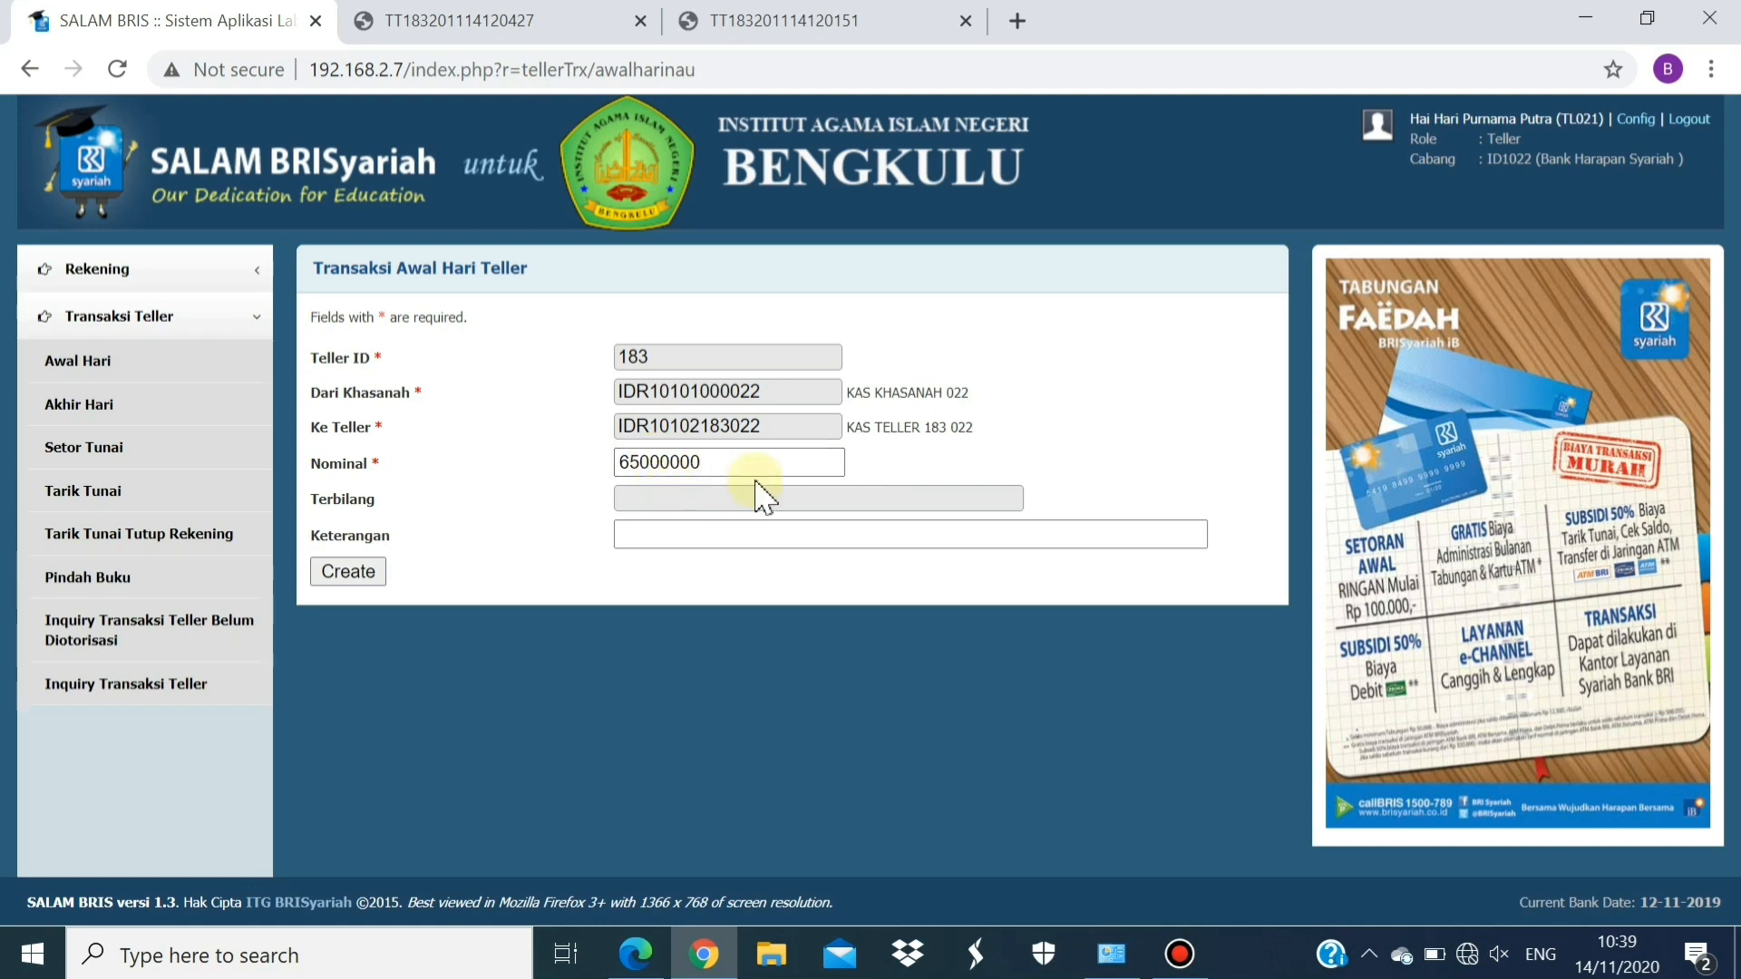
click(764, 541)
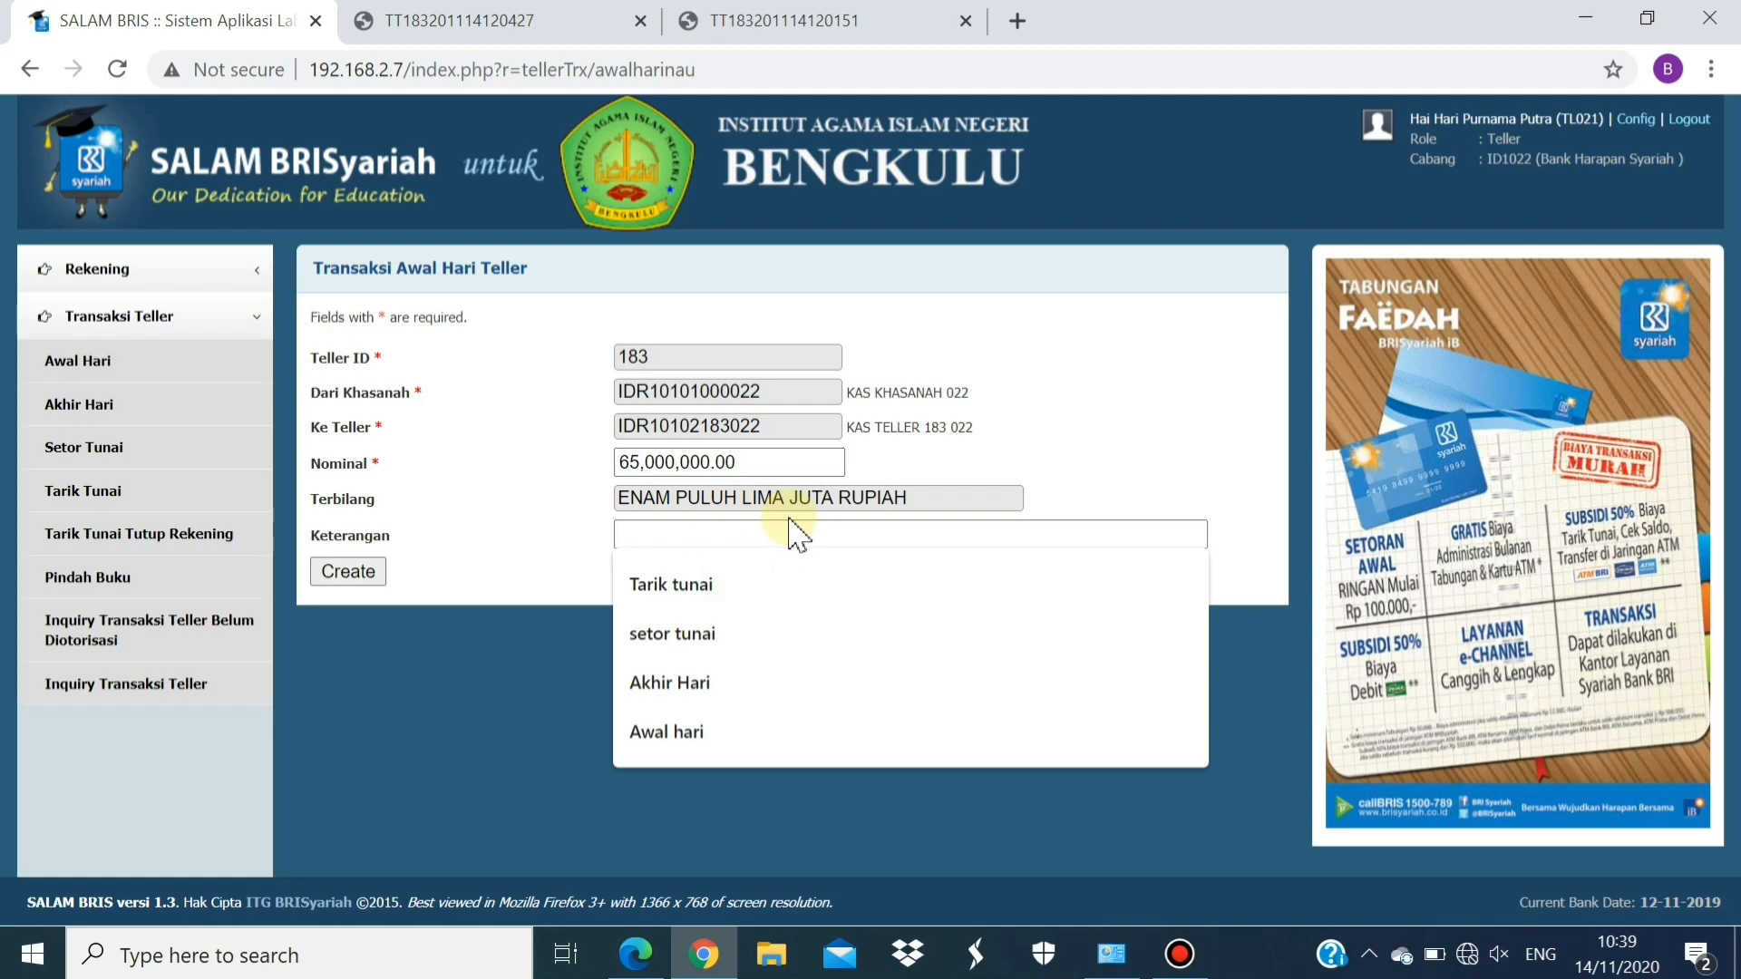
click(717, 726)
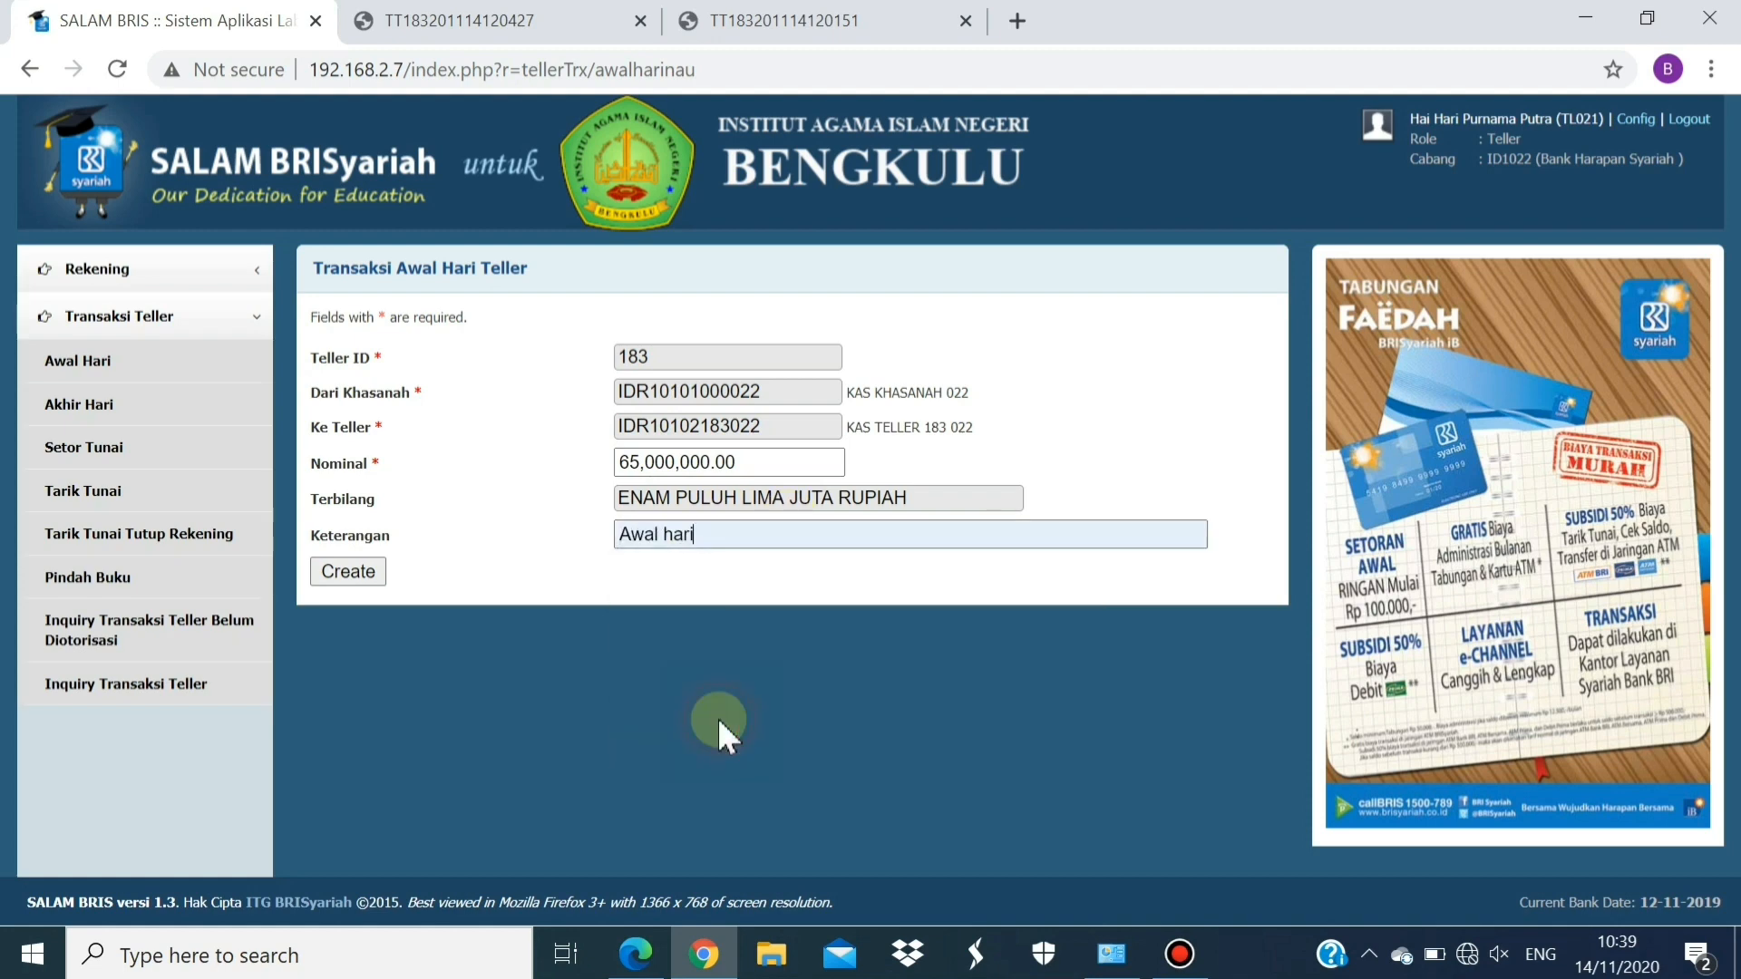
click(346, 580)
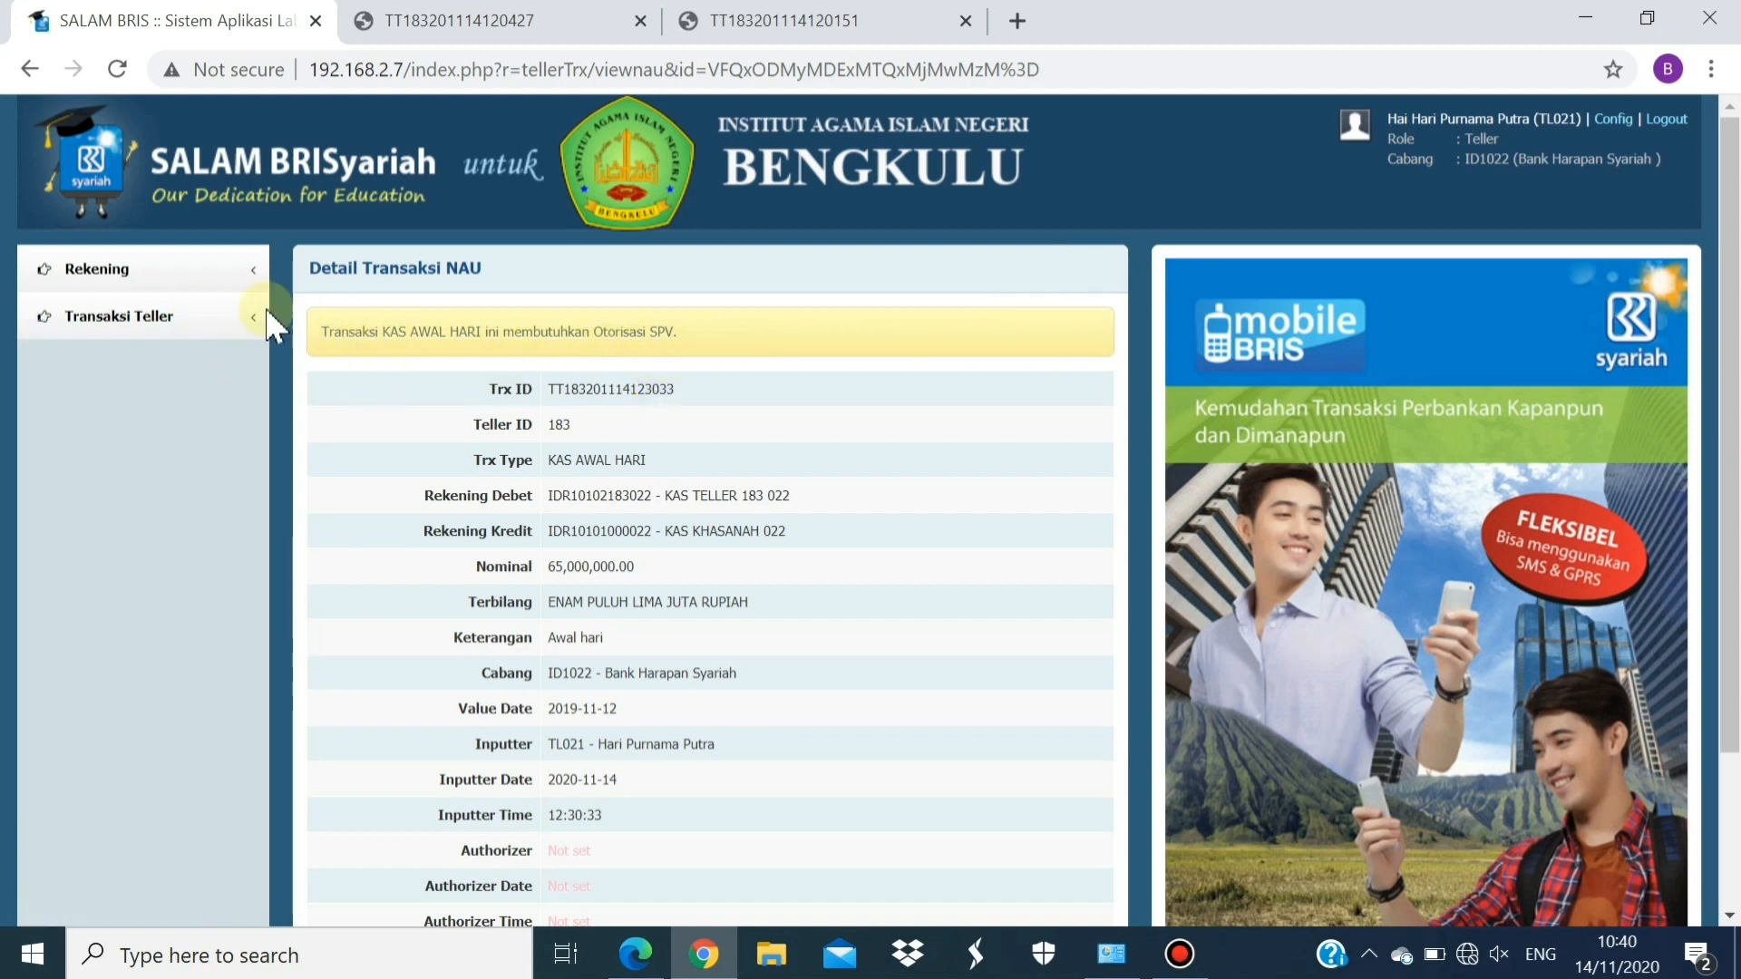
Leave the Detail Transaksi NAU page and return to the Tarik Tunai Tutup Rekening list
click(140, 329)
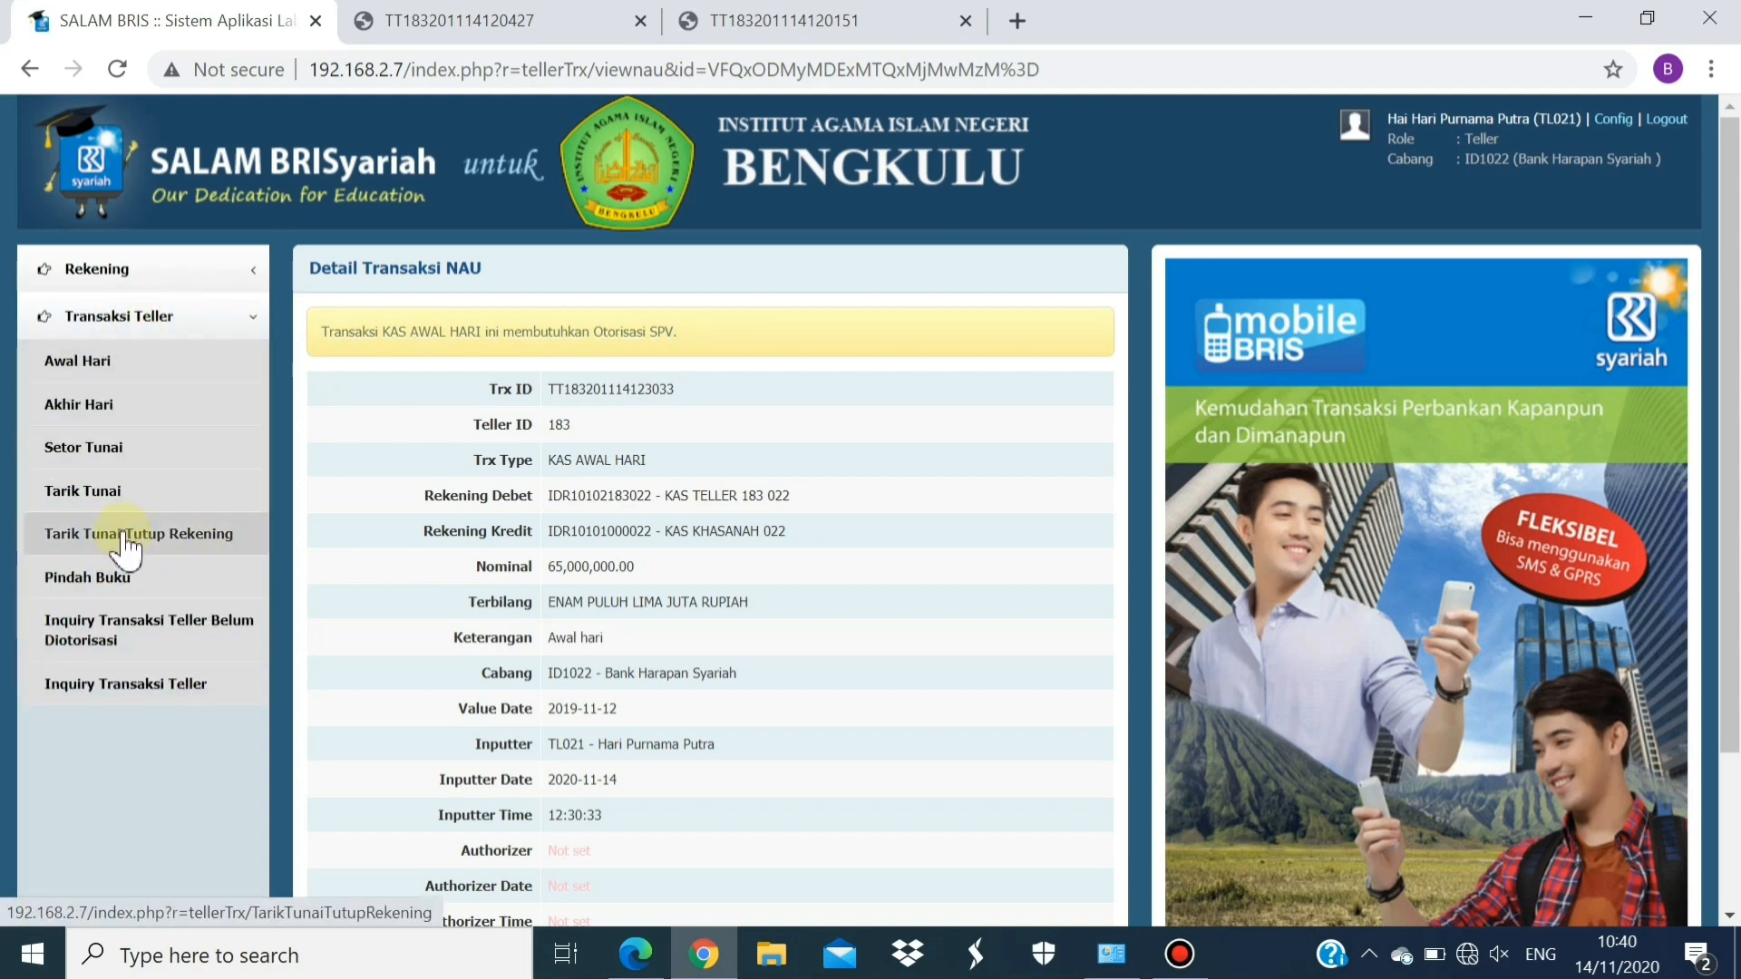
click(164, 535)
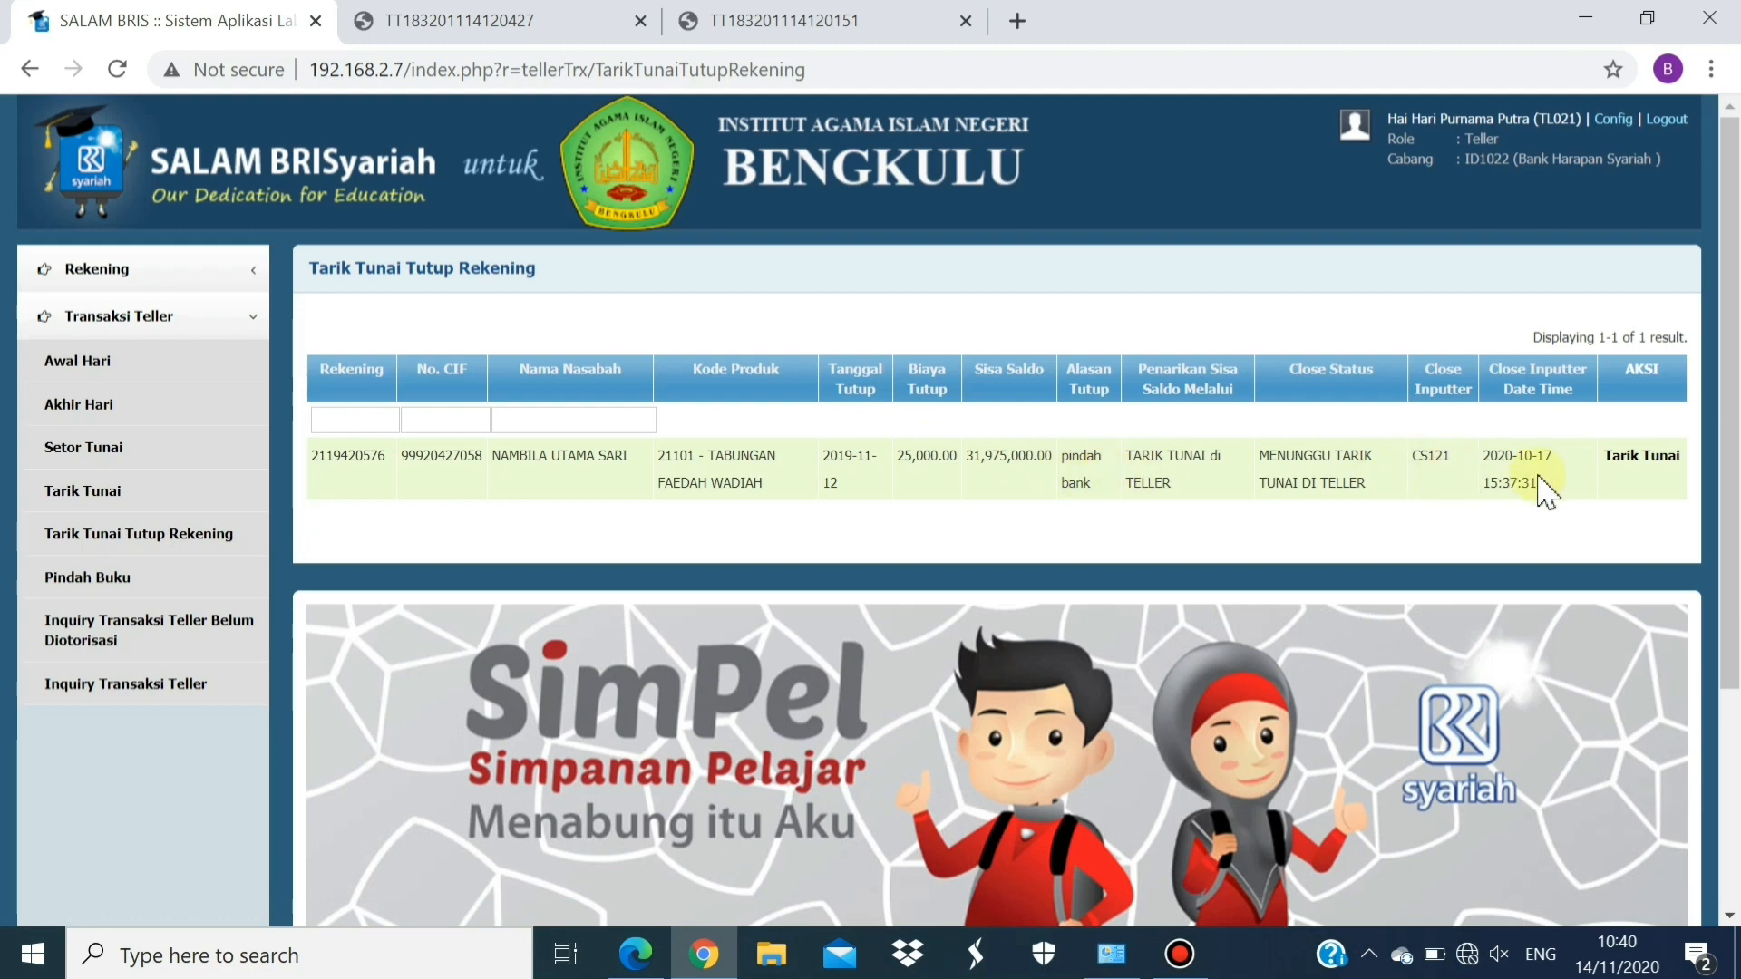
Retry the closing-account cash withdrawal and reload to see MENUNGGU OTORISASI SUPERVISOR status
click(1648, 462)
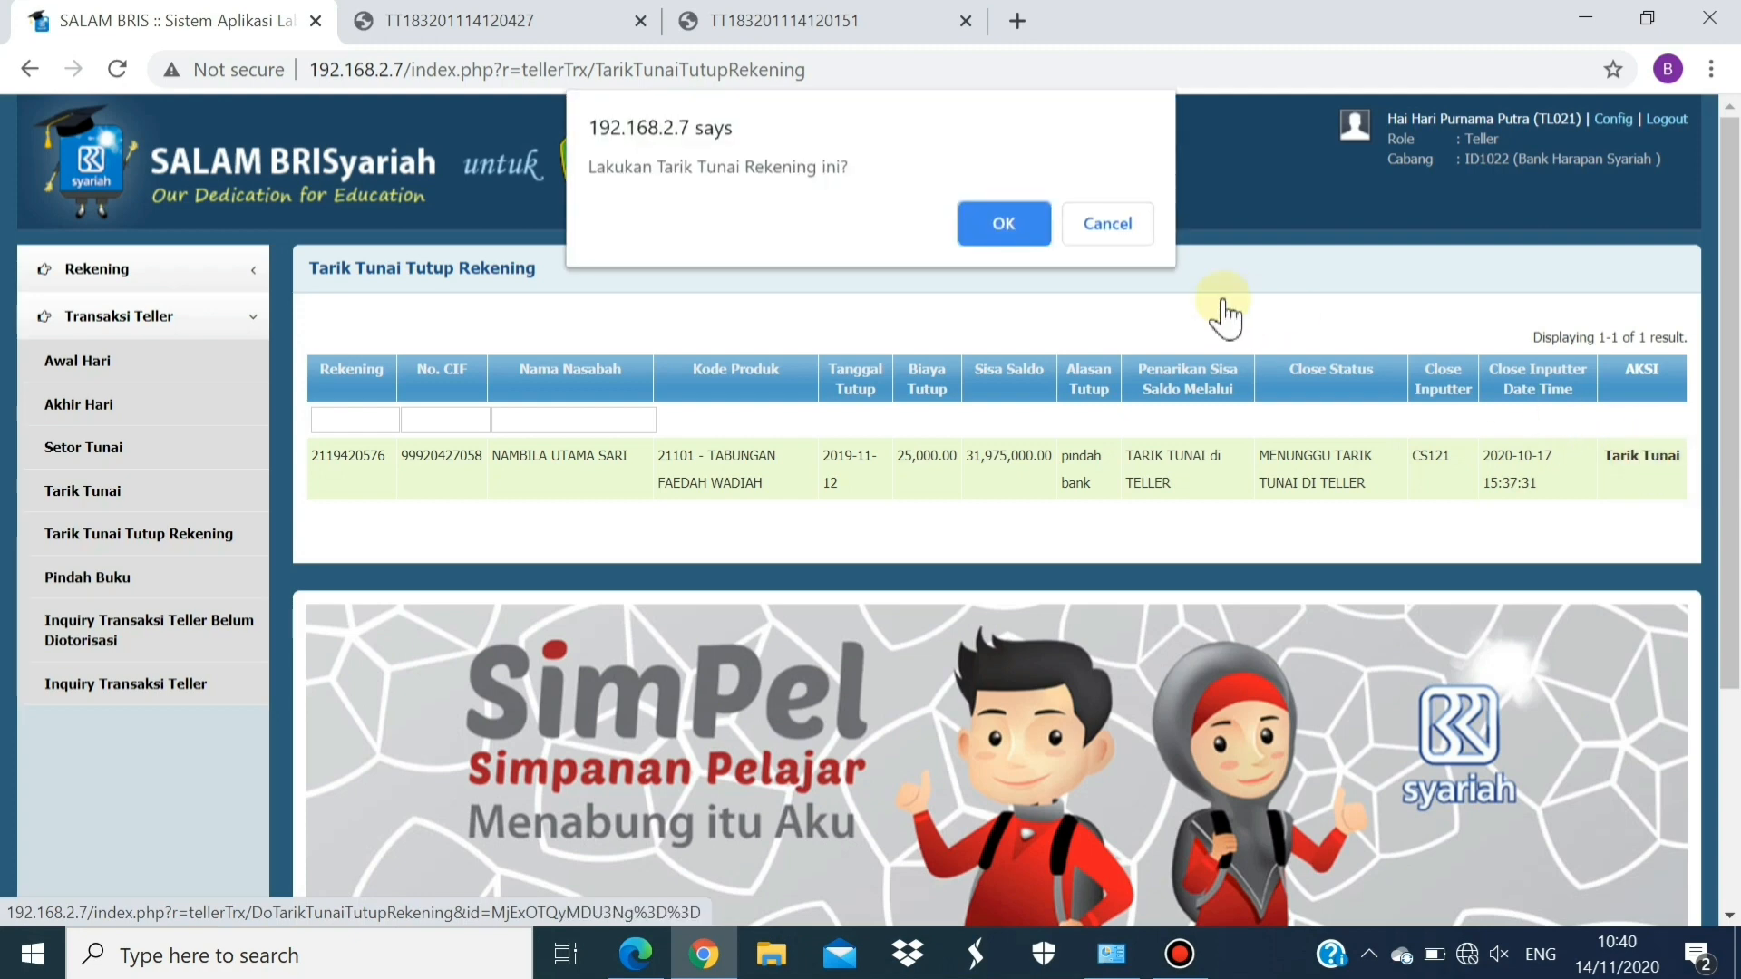
click(1013, 226)
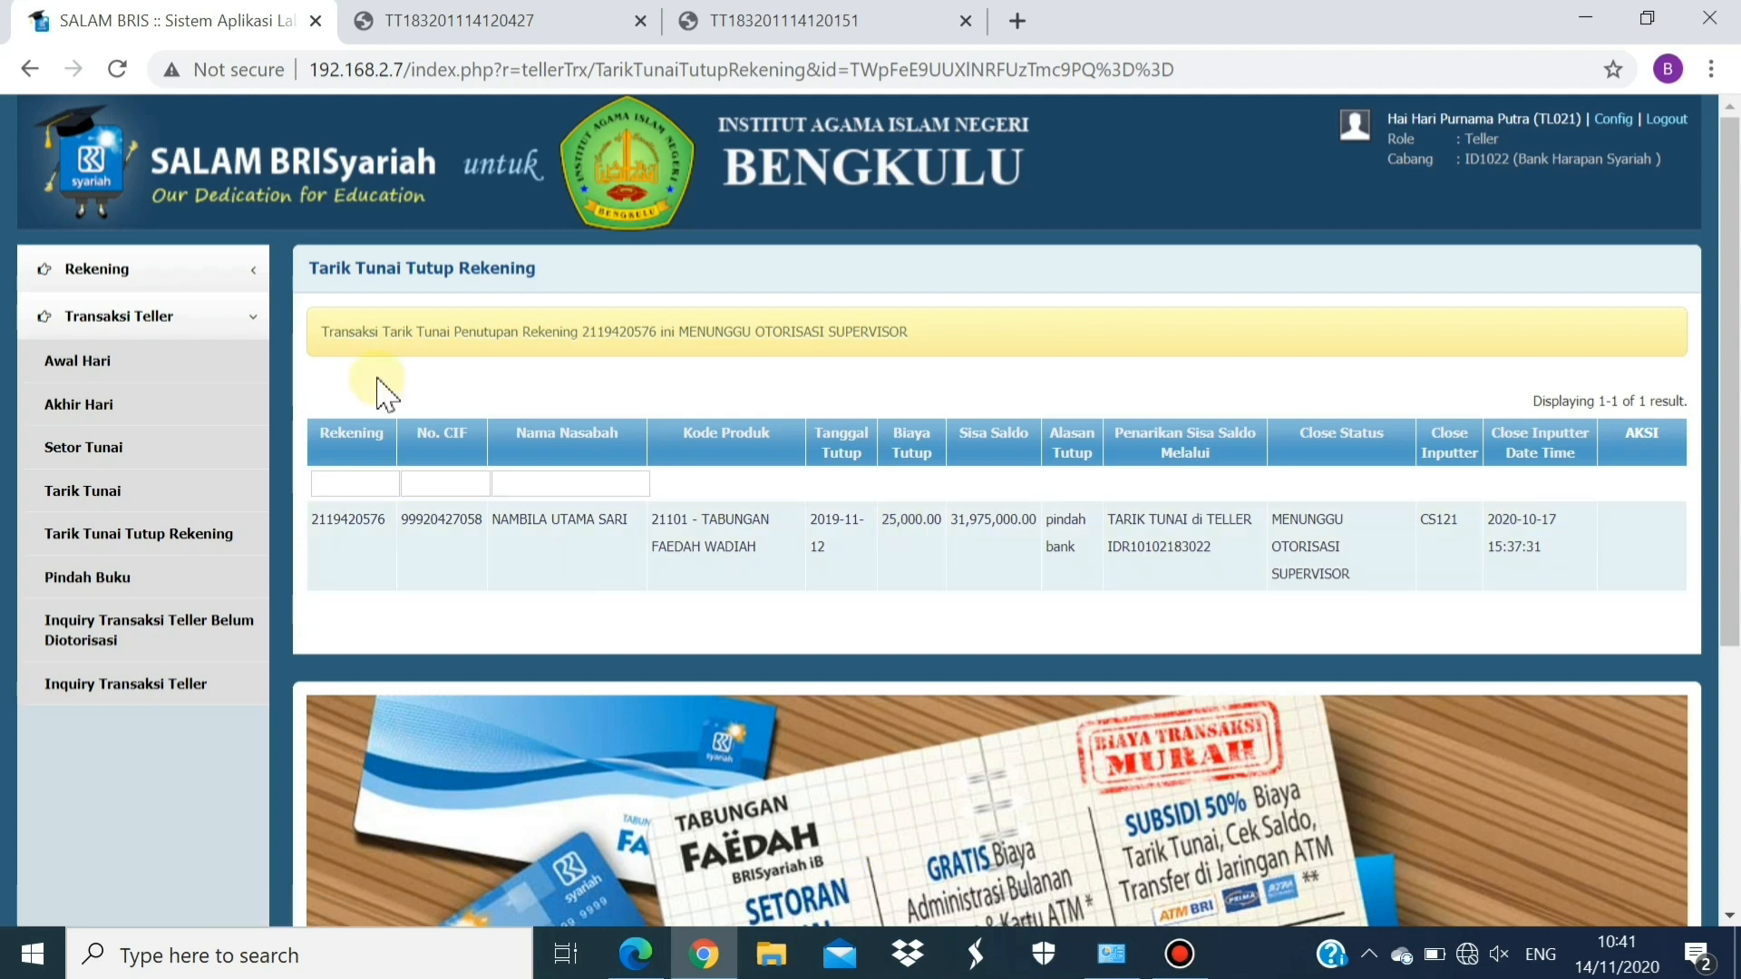
click(118, 71)
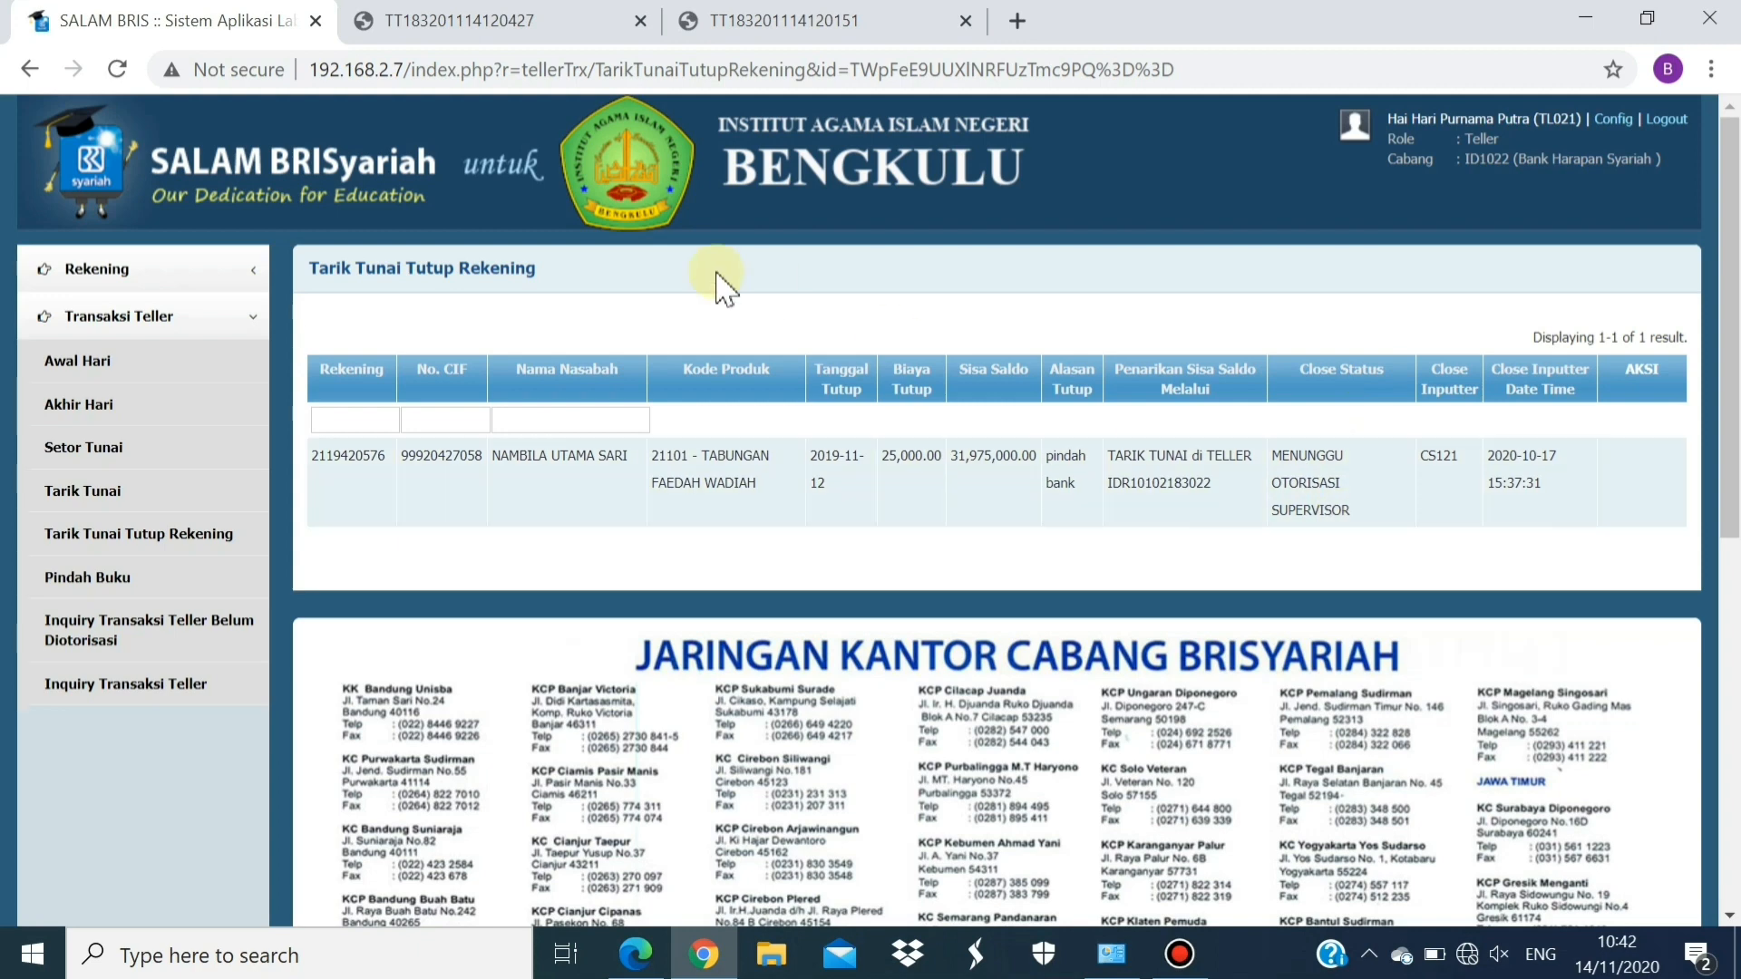
Open the Pindah Buku form, pick the suggested debit account and verify its holder's name
click(118, 73)
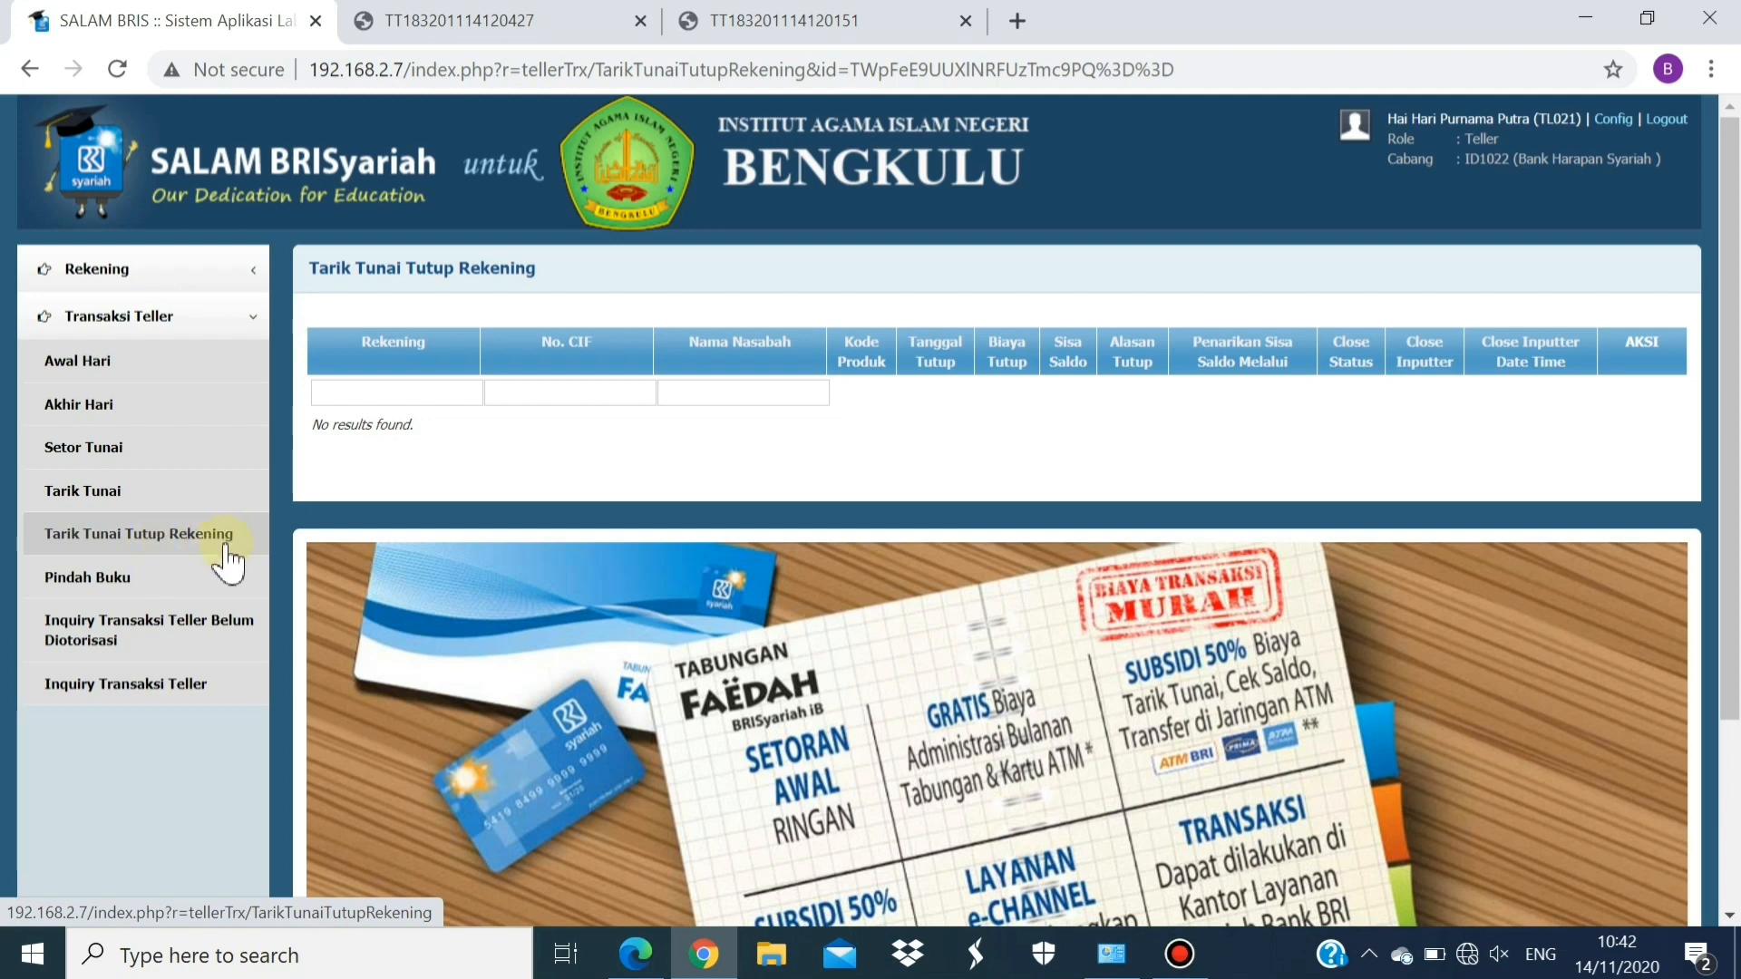
click(107, 591)
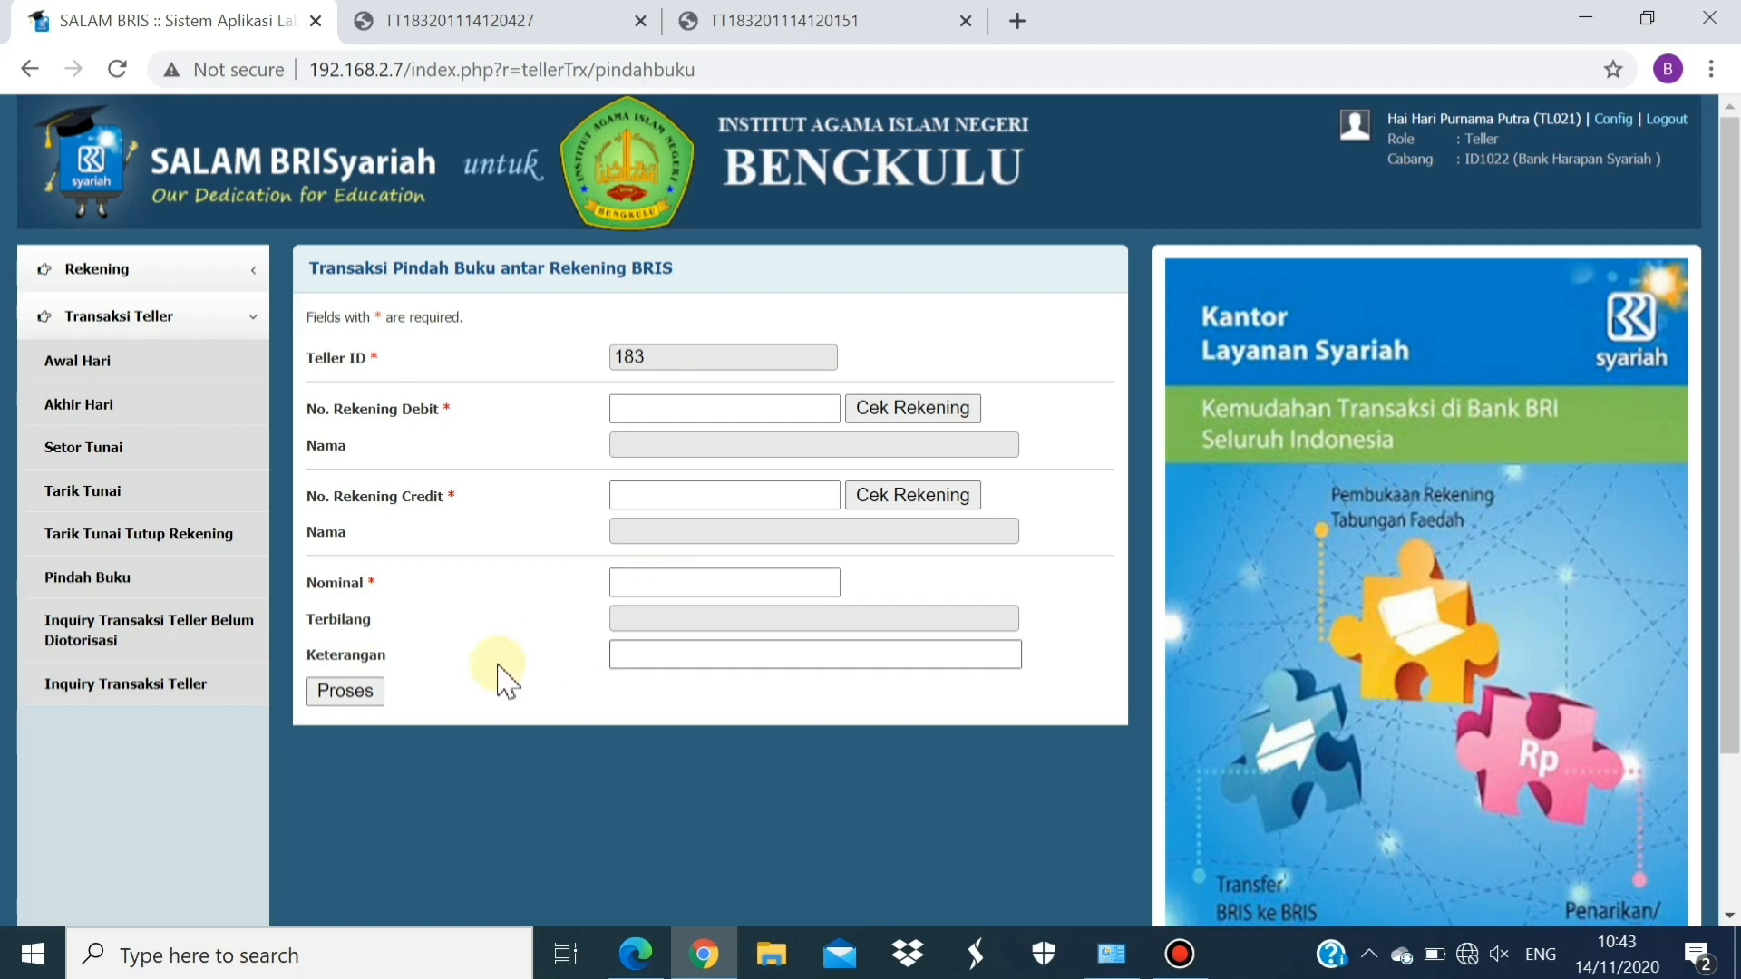
click(669, 408)
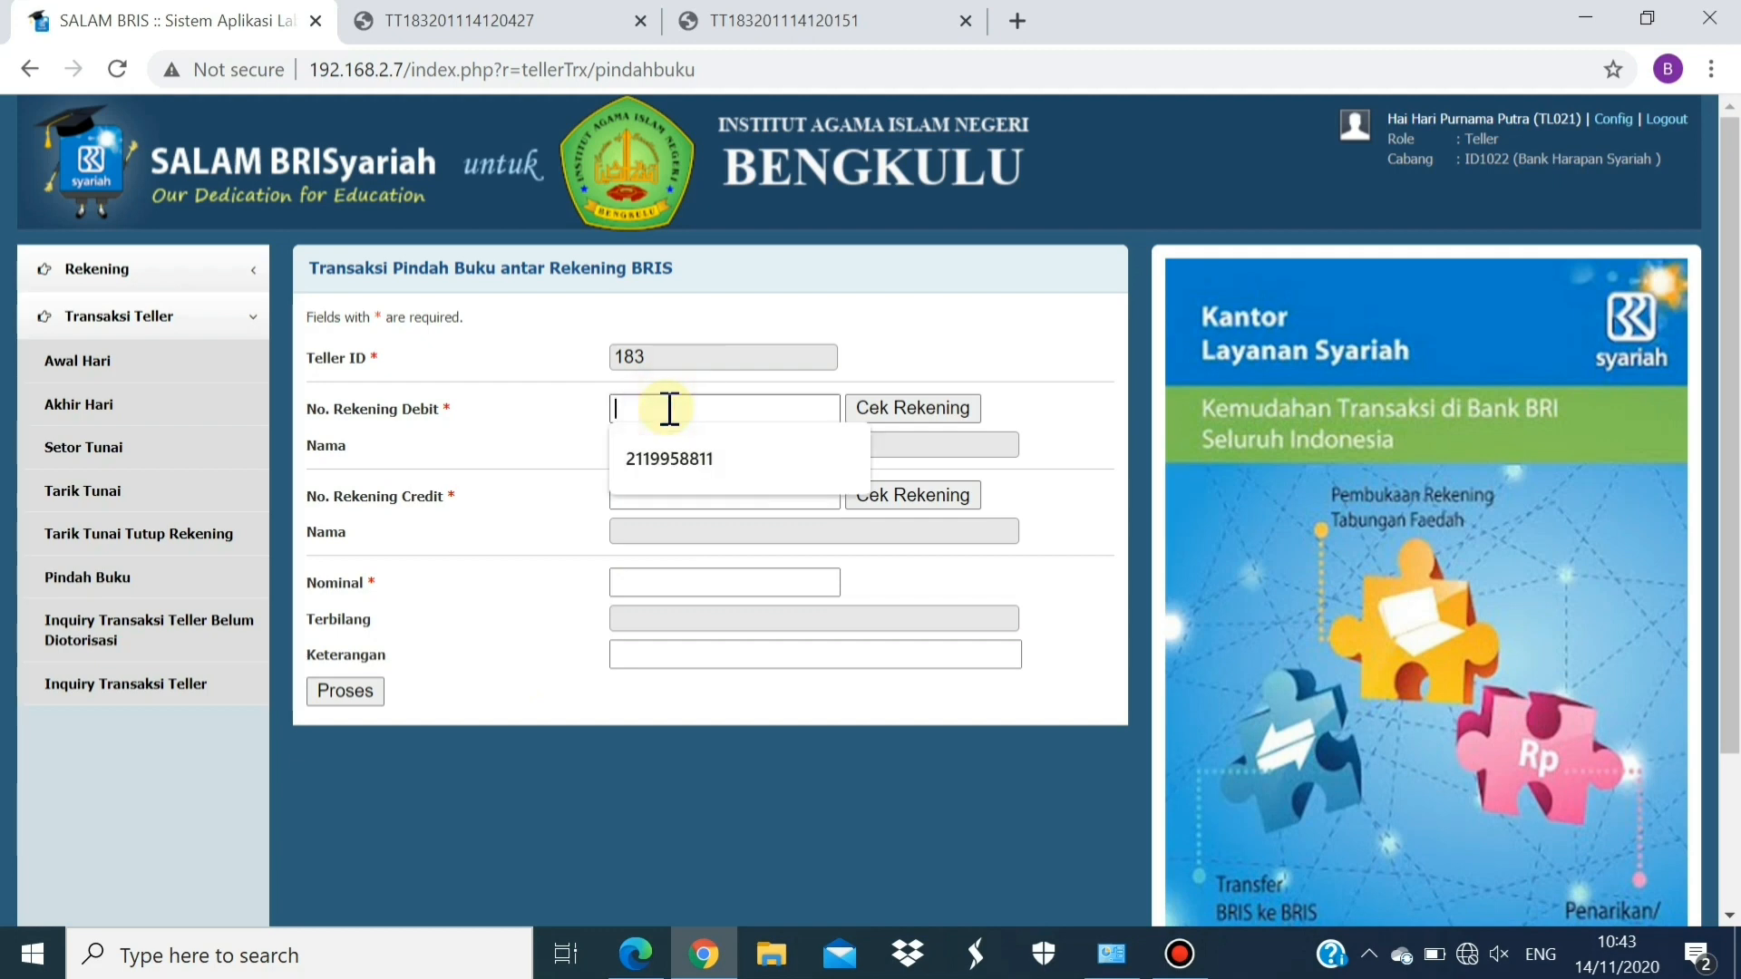
click(687, 464)
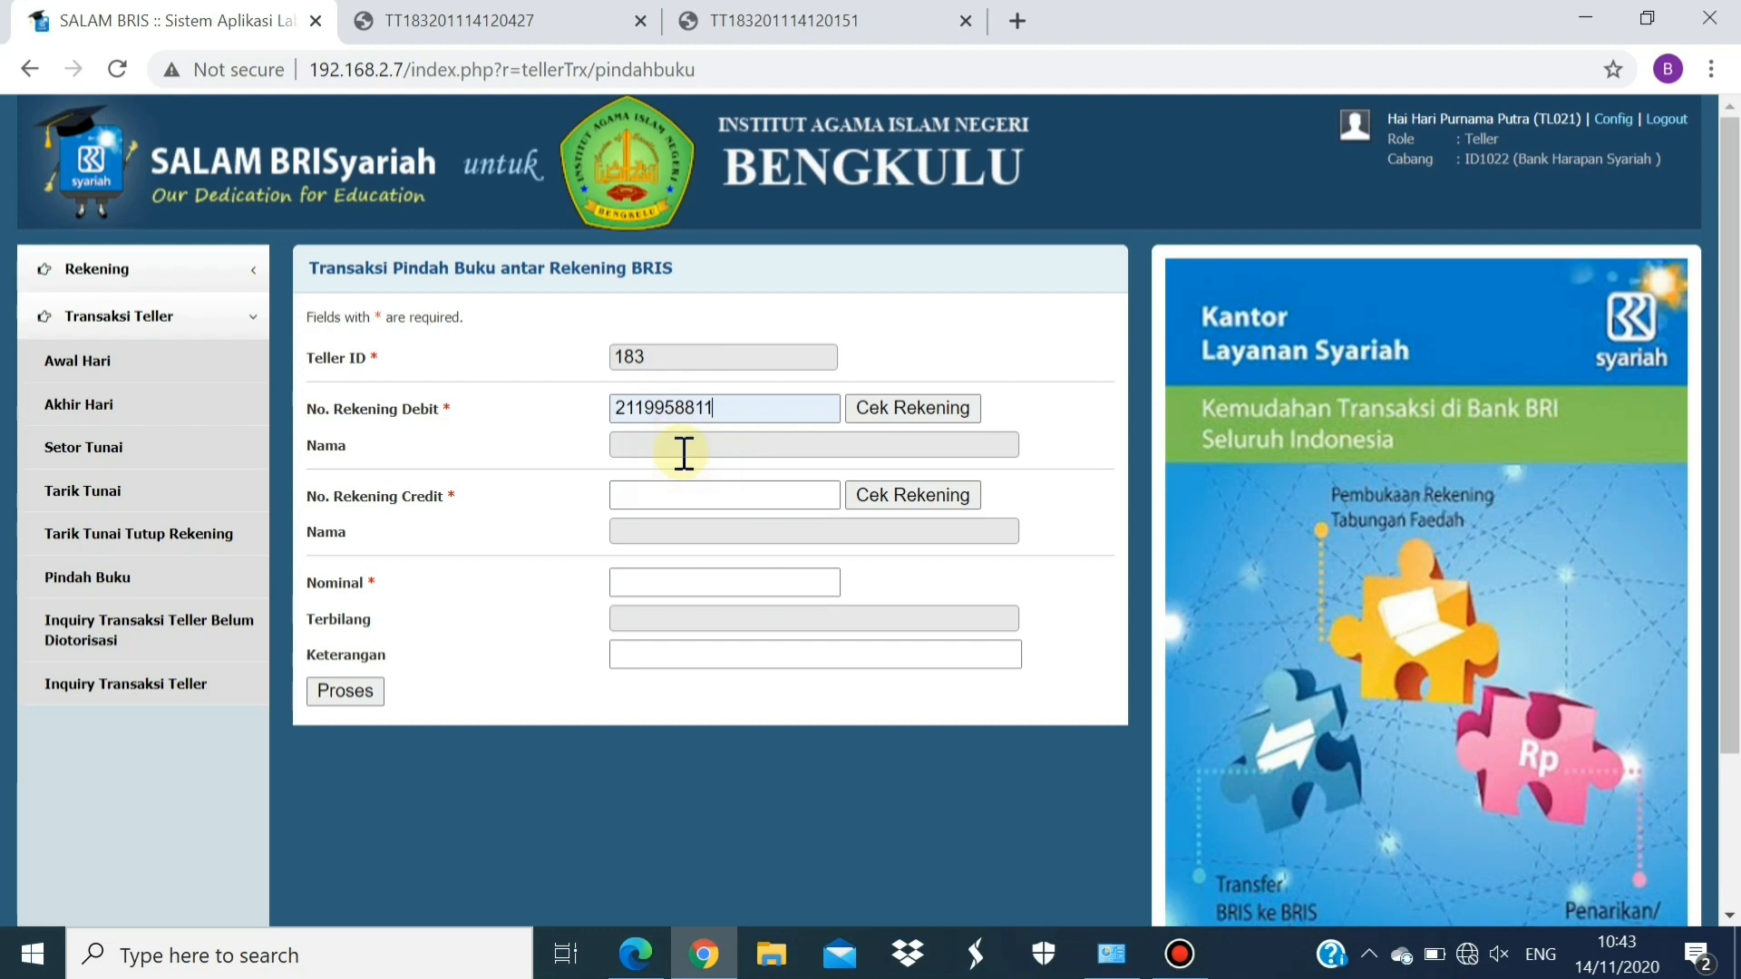
click(884, 424)
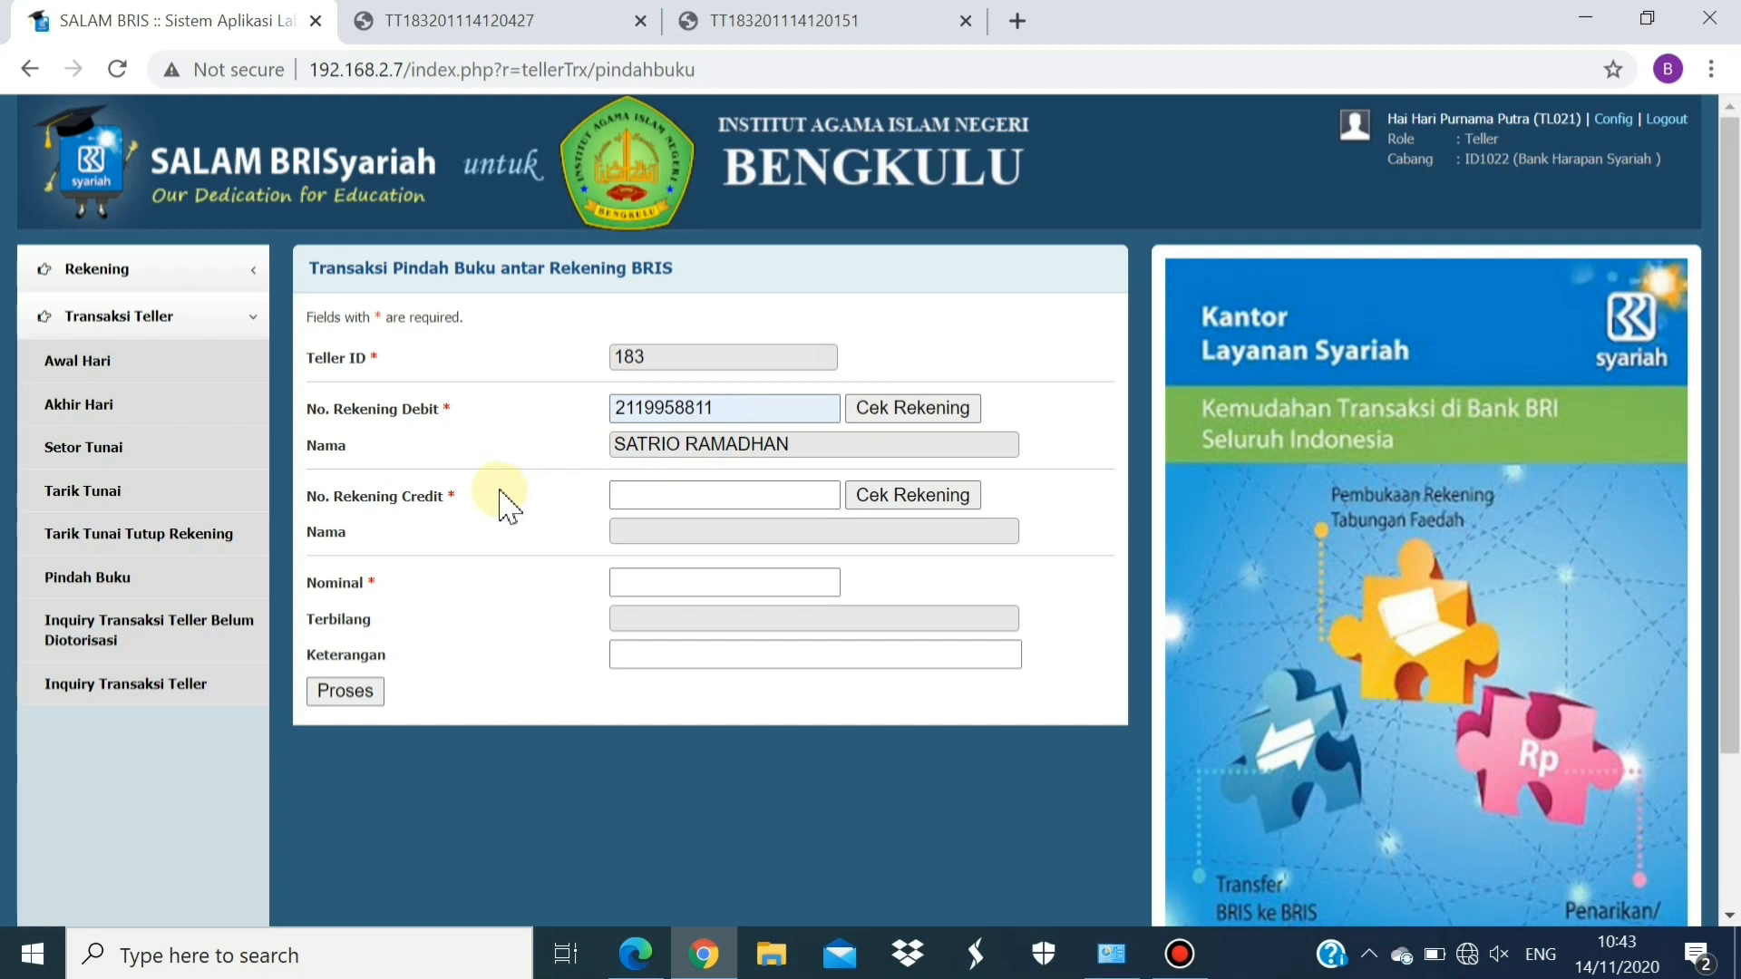
Enter the credit account number and verify its holder's name with Cek Rekening
click(665, 498)
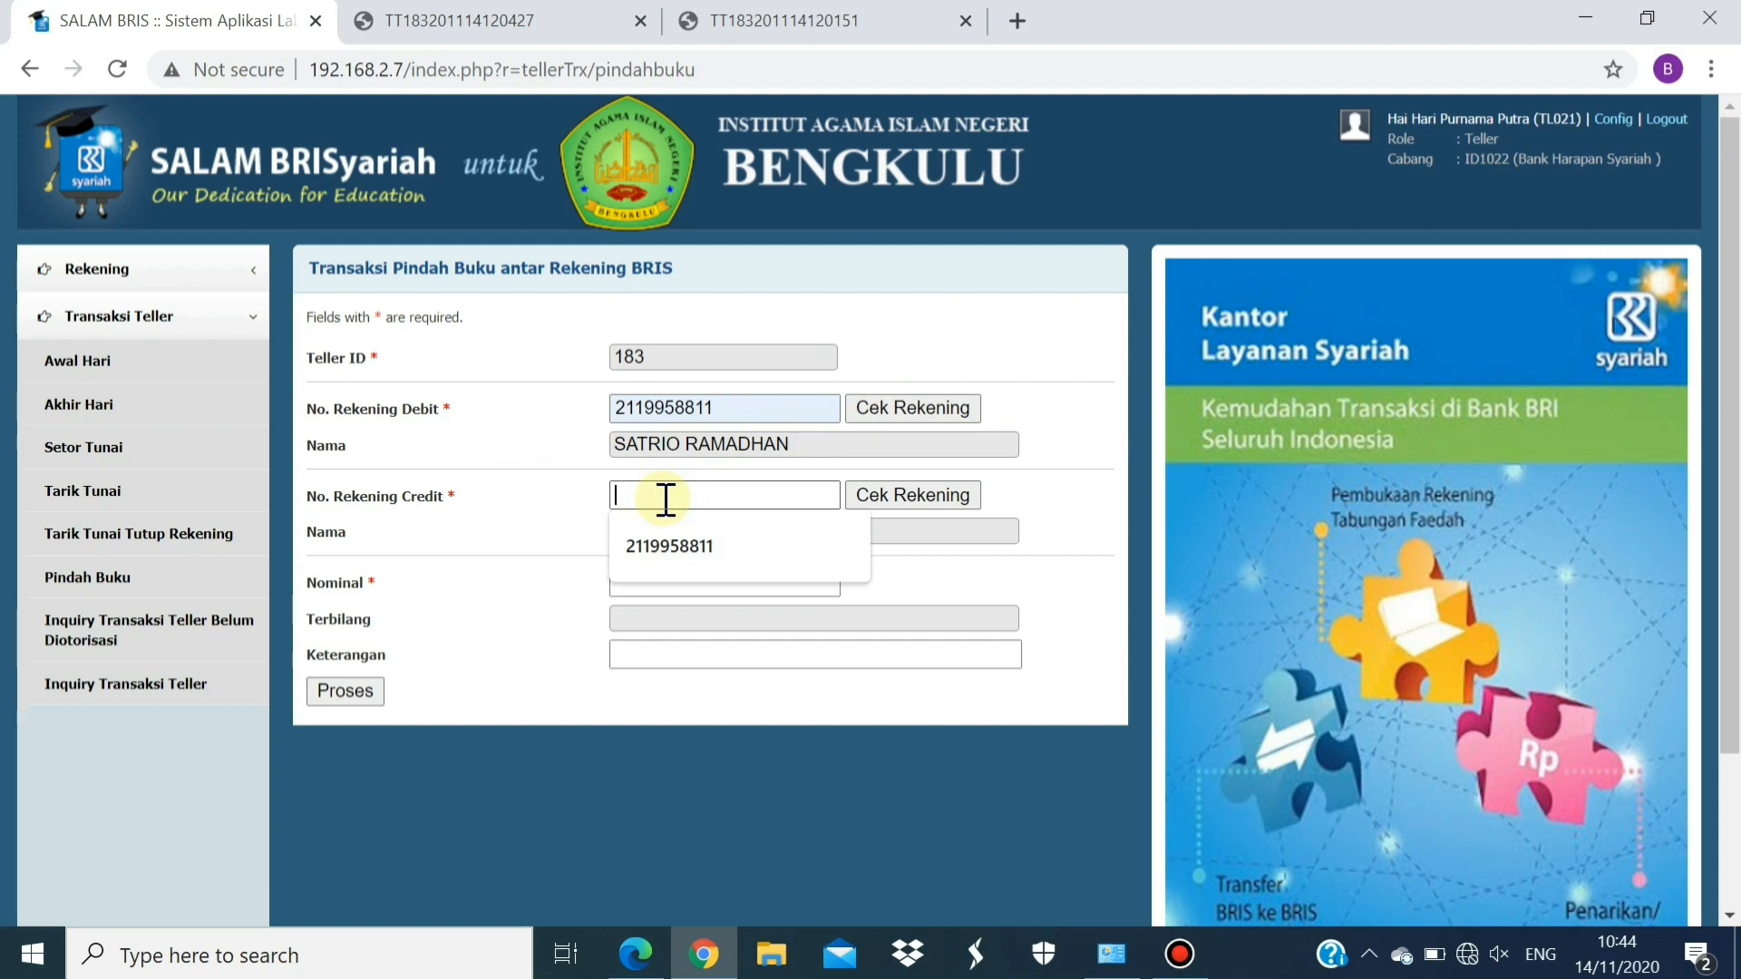
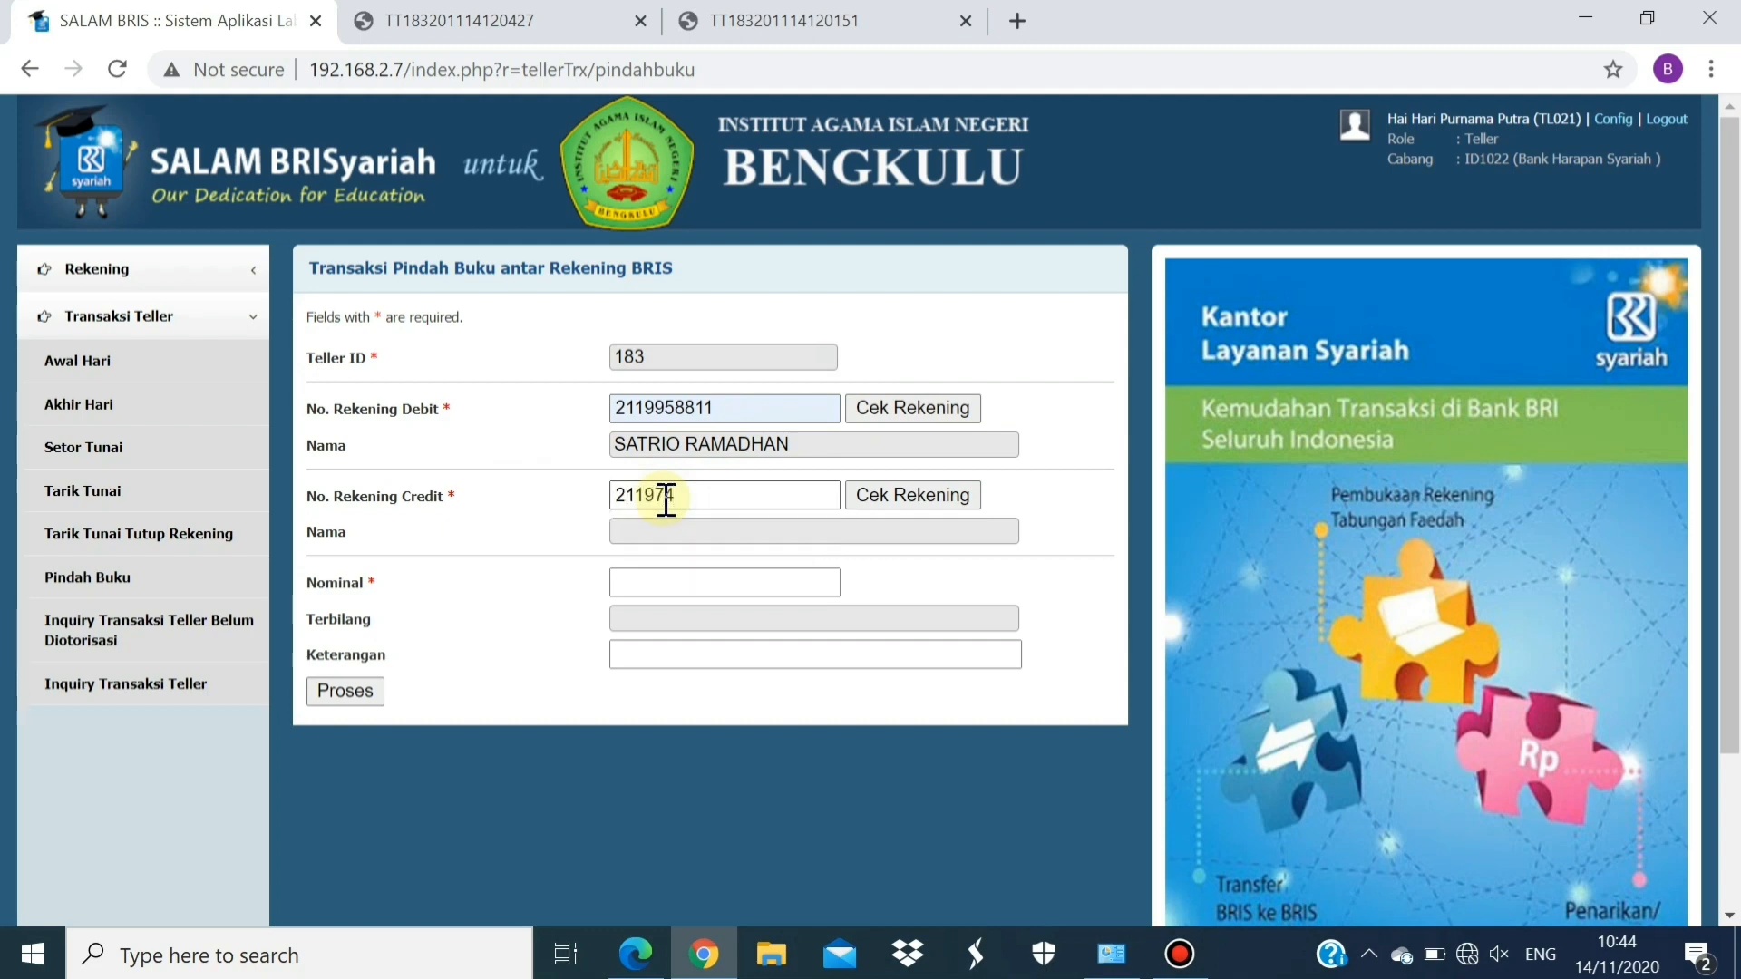
click(895, 497)
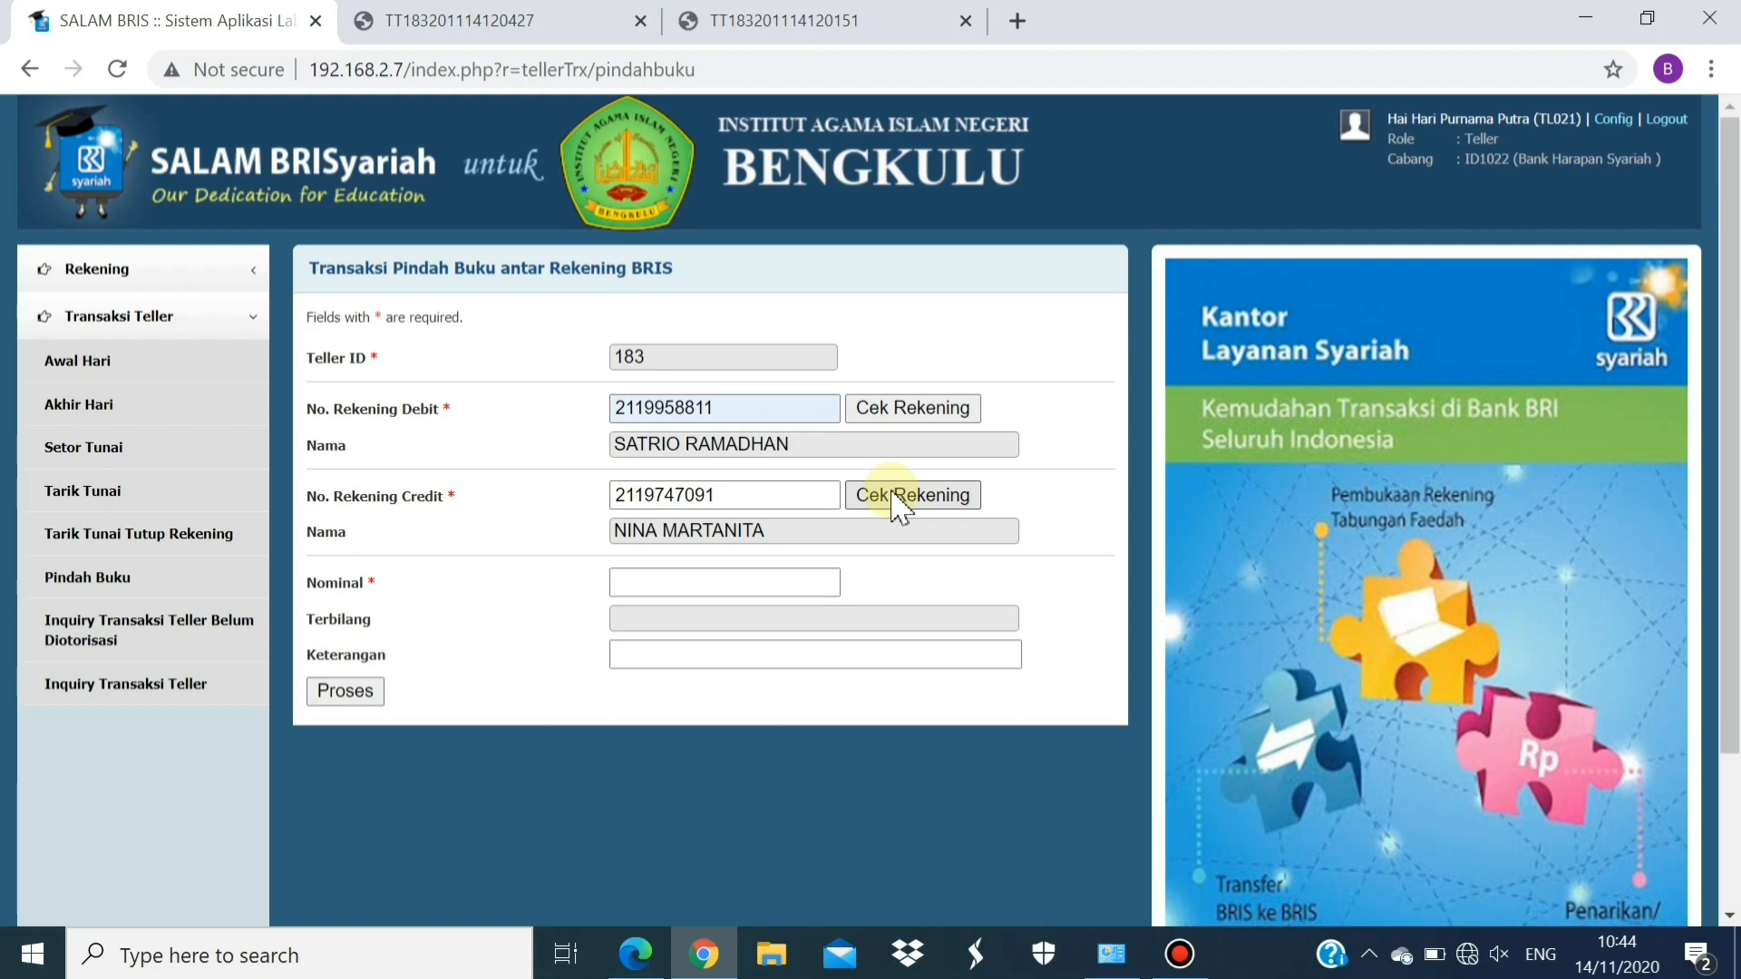
click(948, 504)
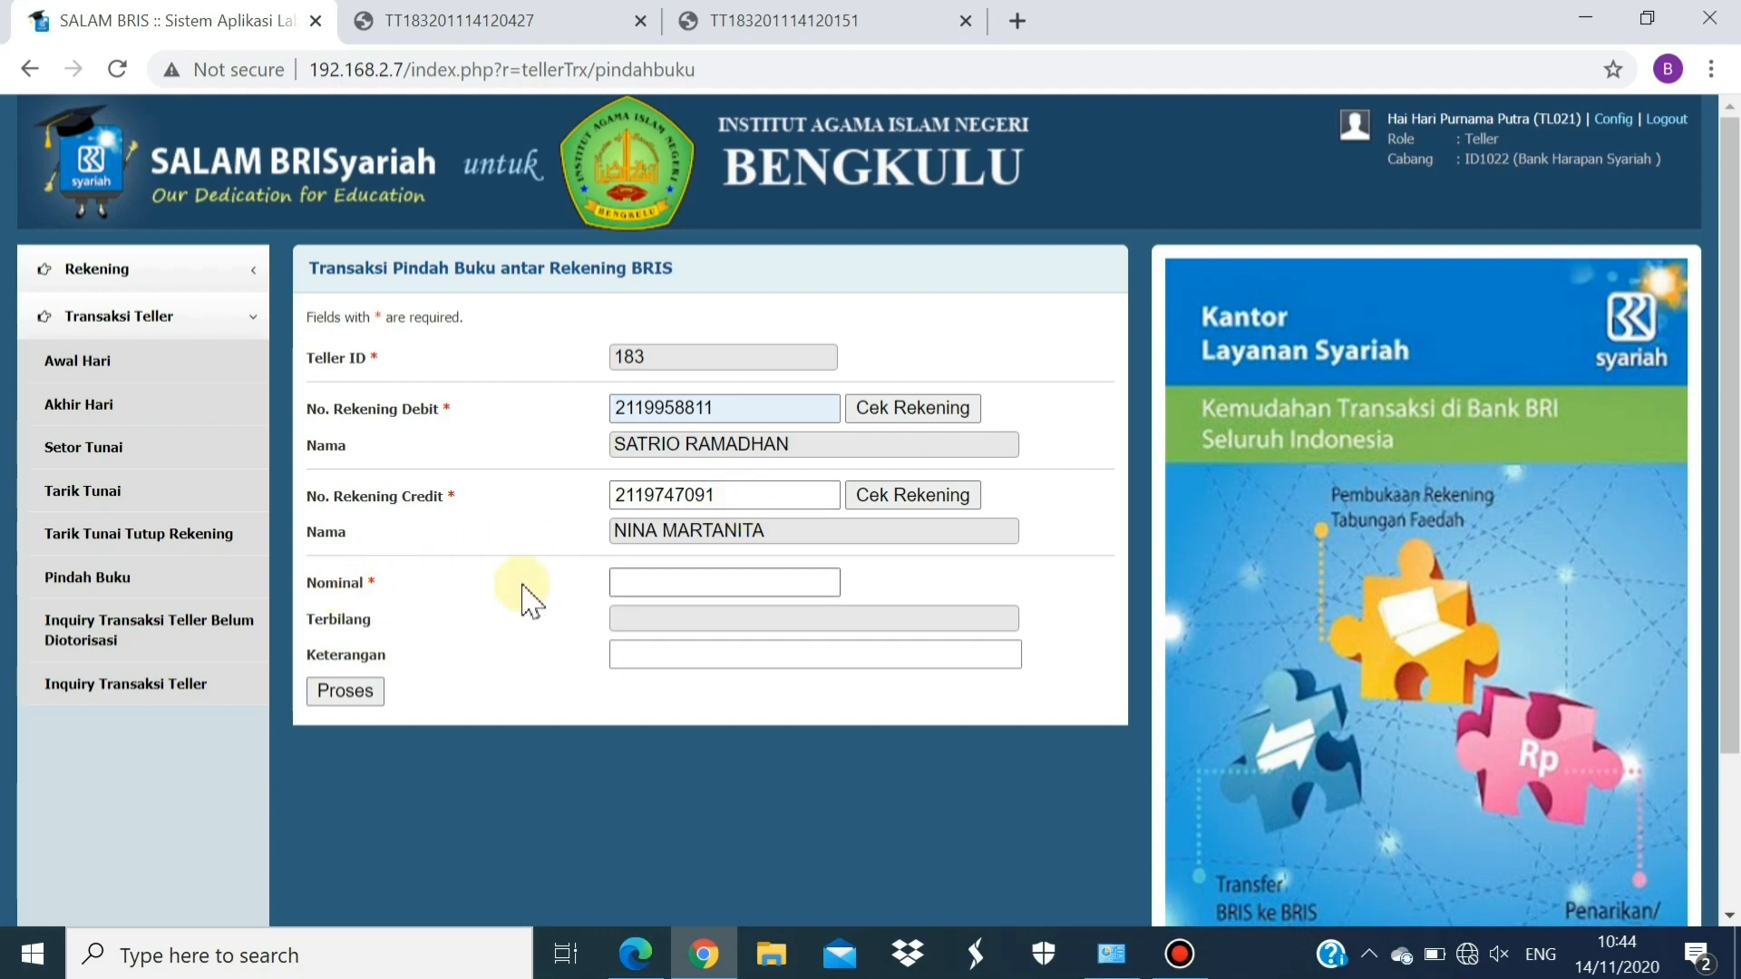
Enter a Nominal of 3,200,000.00 and the Keterangan 'Pindah Buku'
click(655, 587)
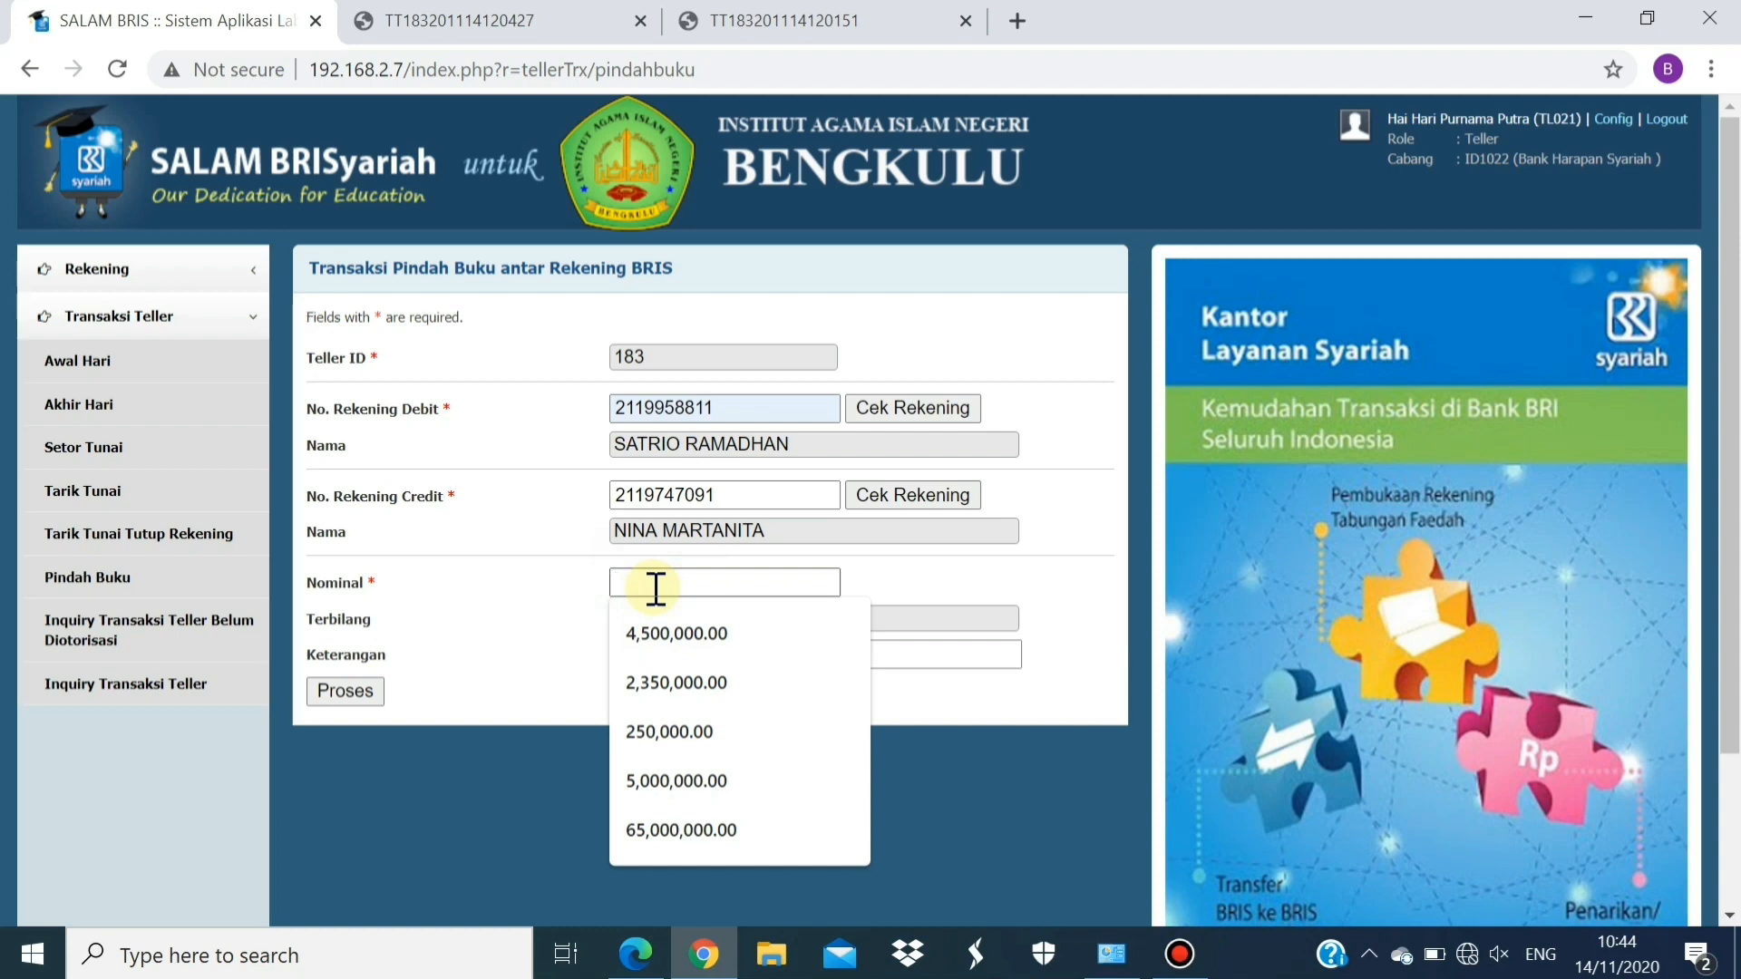
text(32)
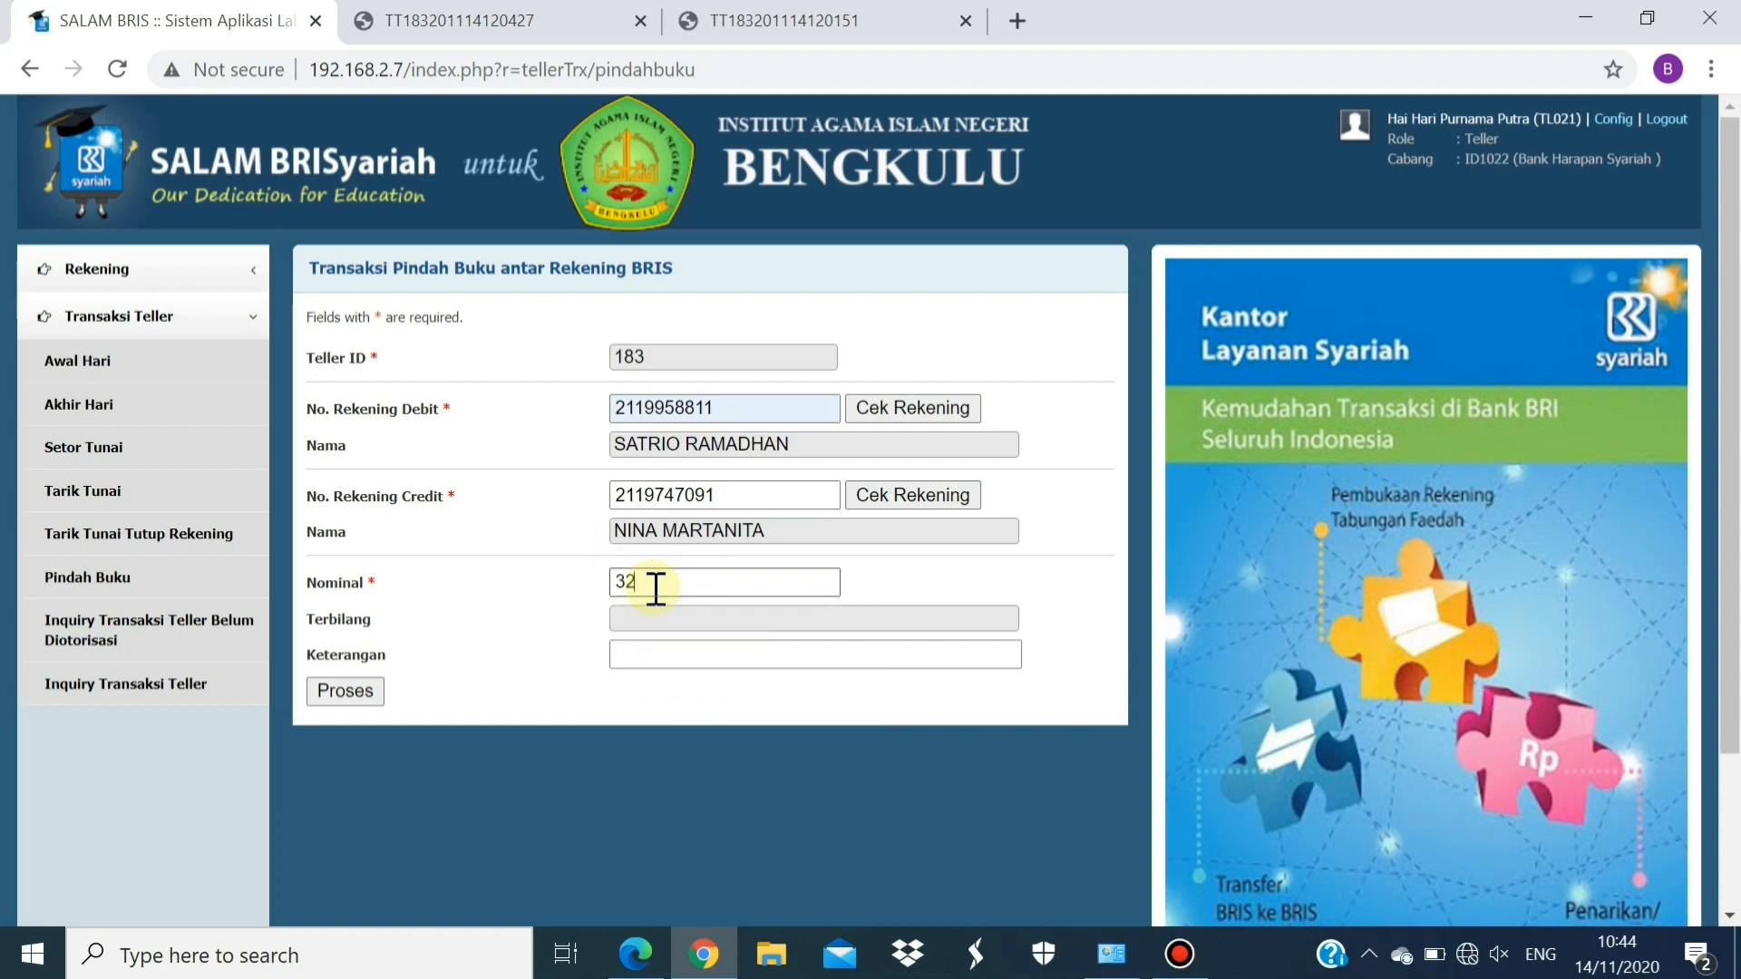
text(00000)
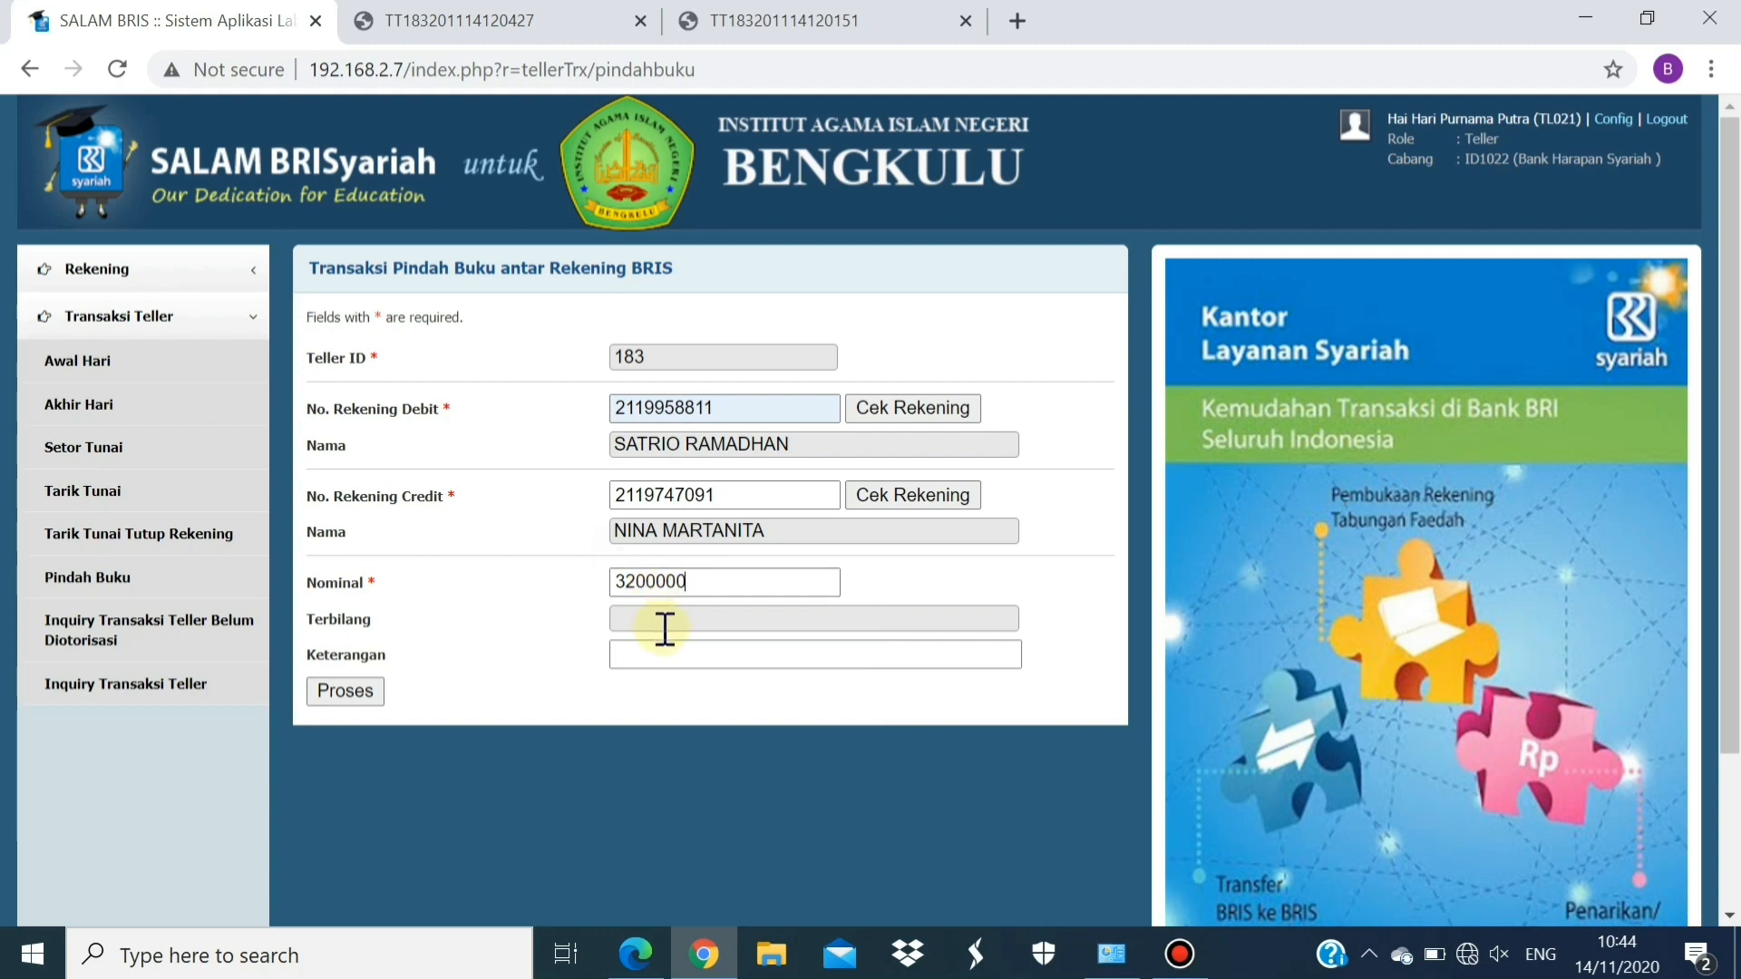
click(687, 651)
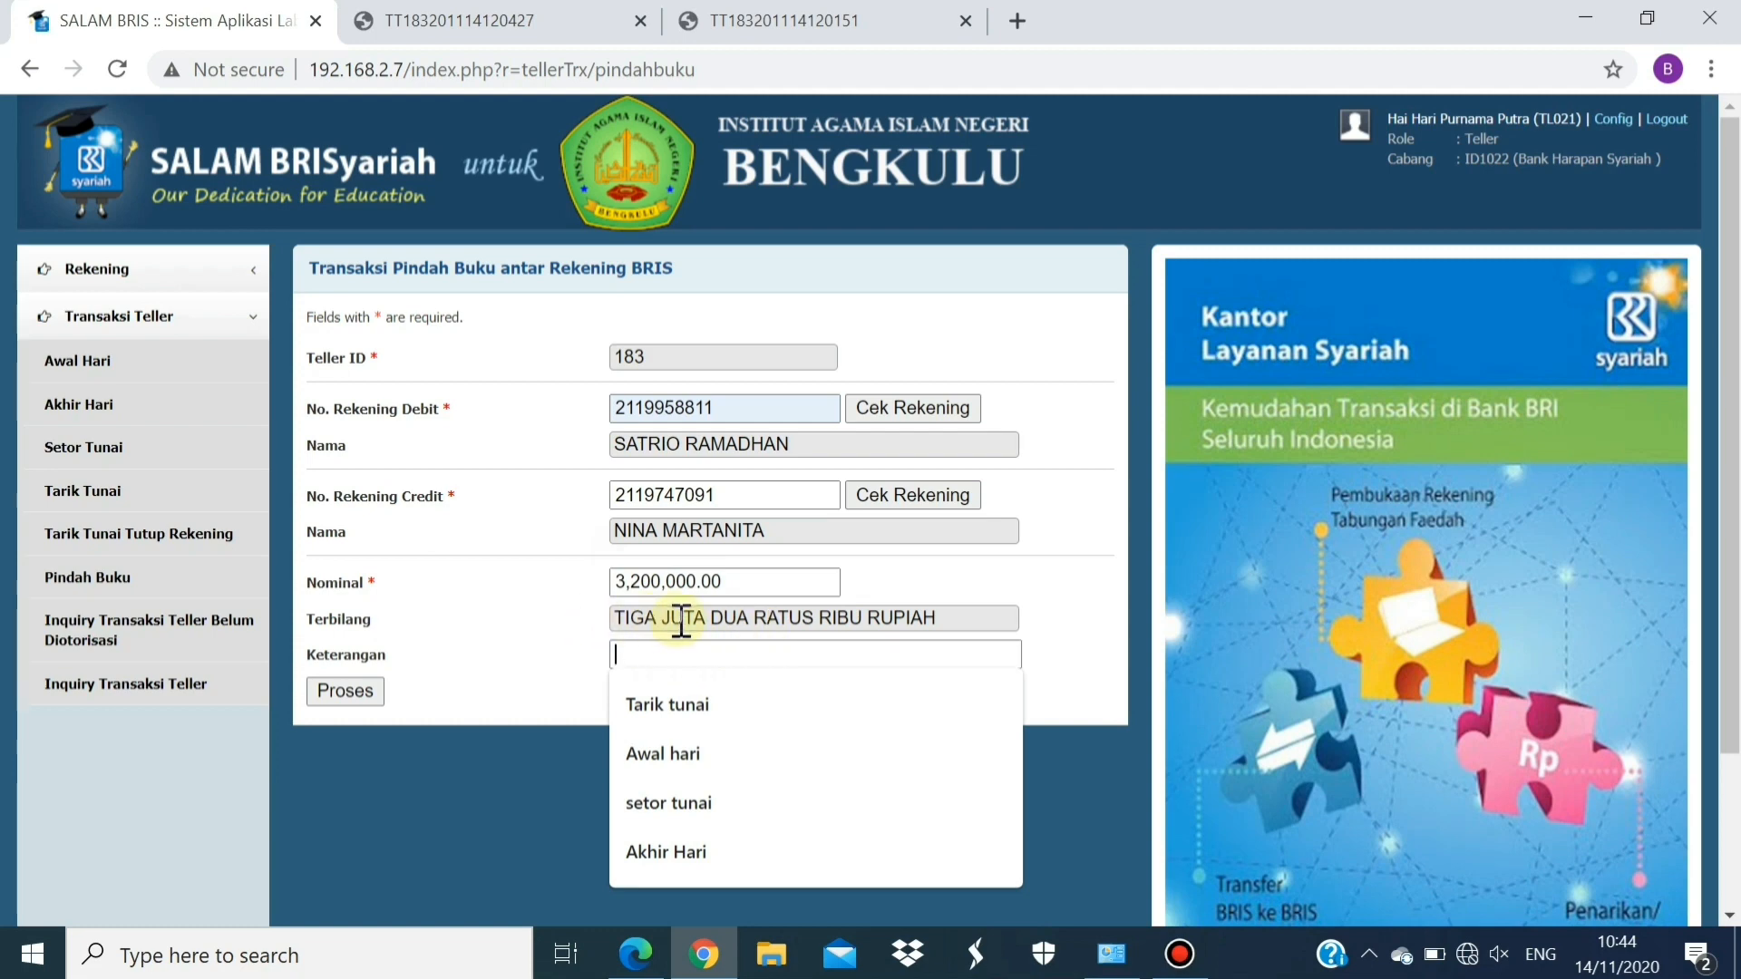
text(Pindah )
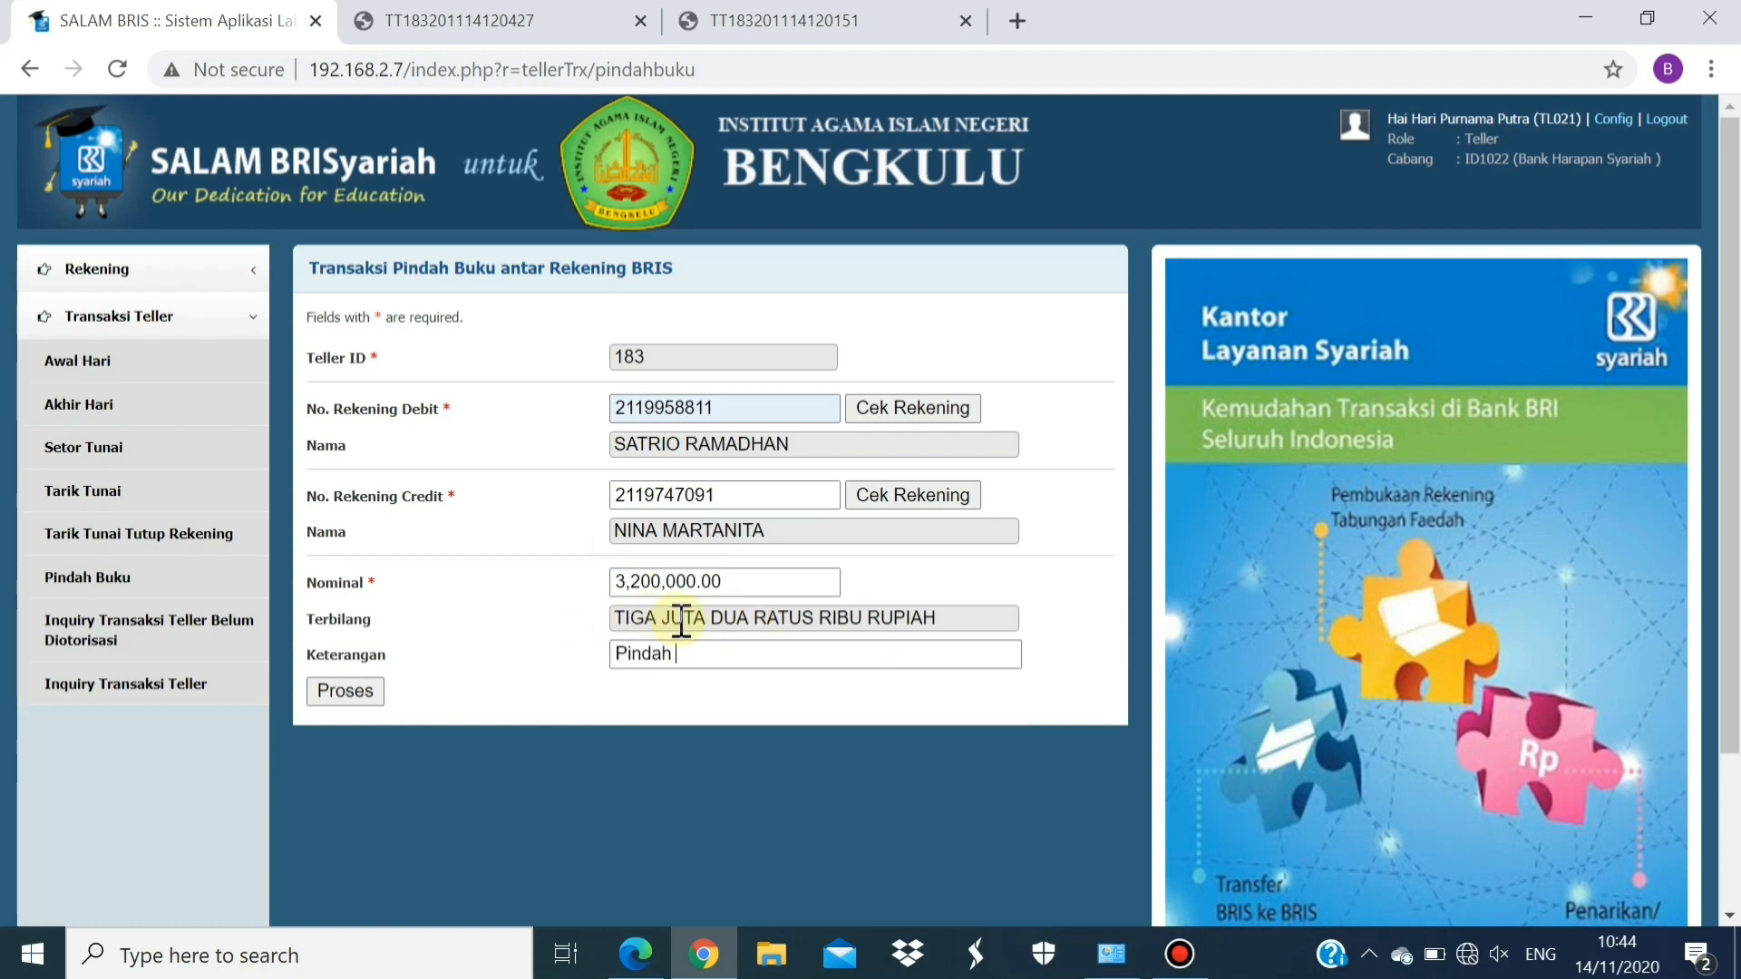
text(Buku)
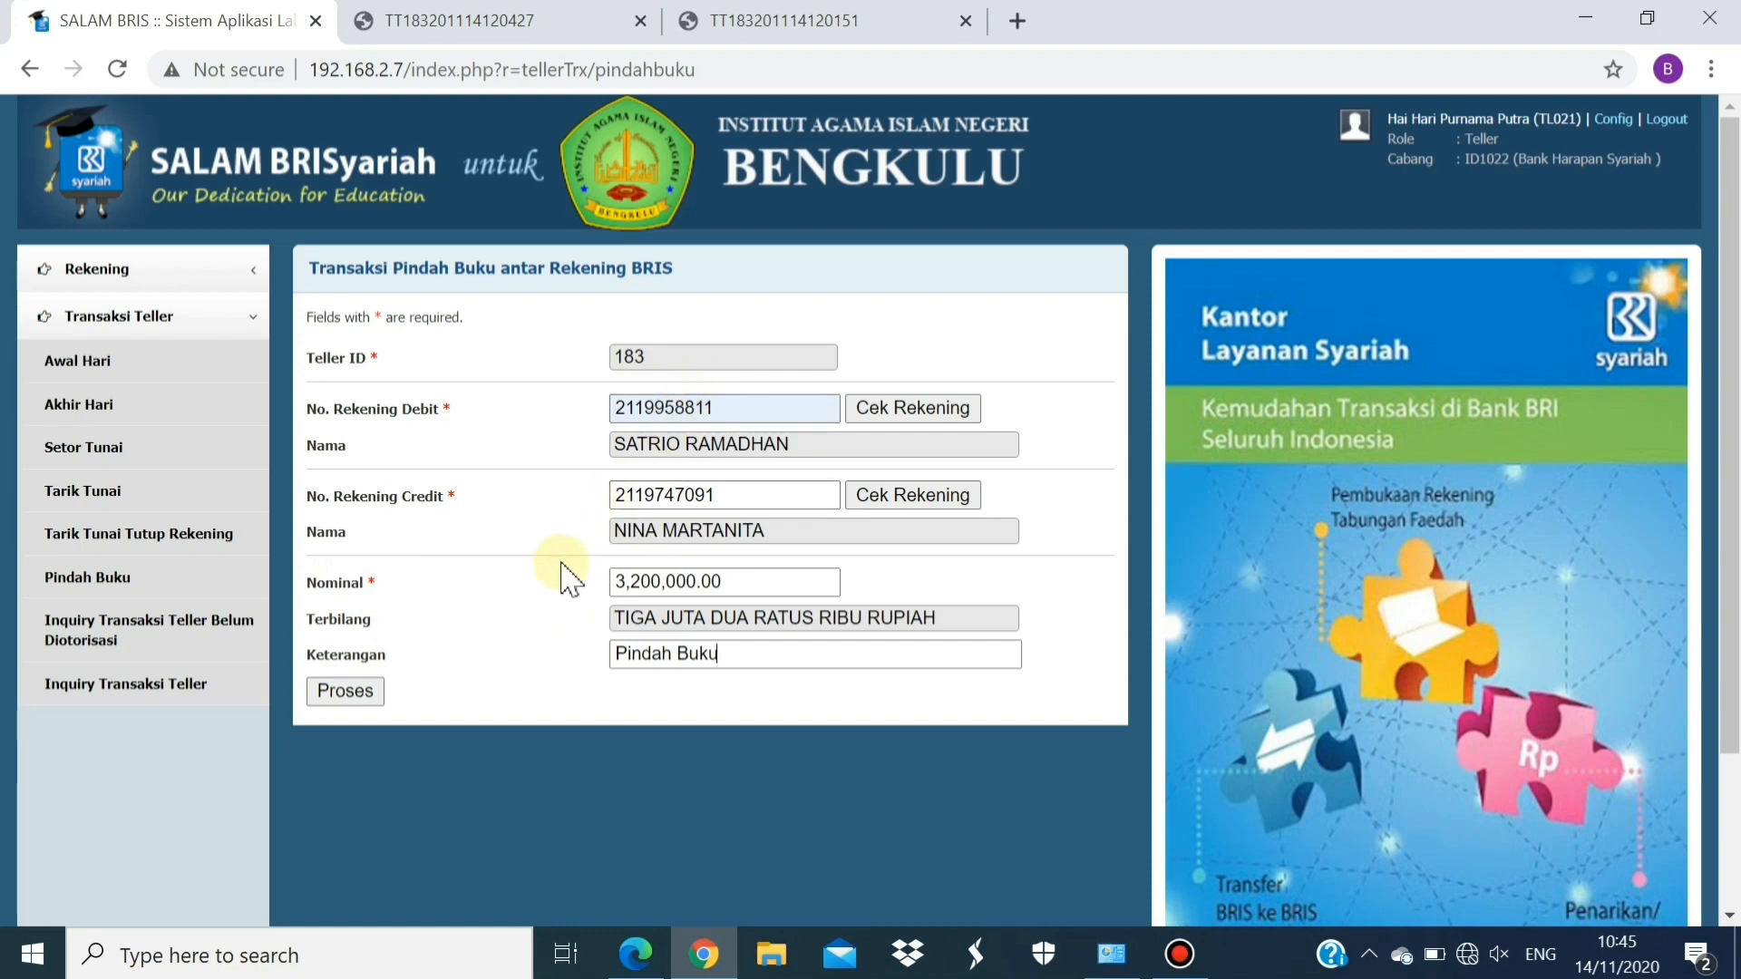
Process the 3,200,000.00 Pindah Buku transfer and review its Detail Transaksi with reference number
click(364, 694)
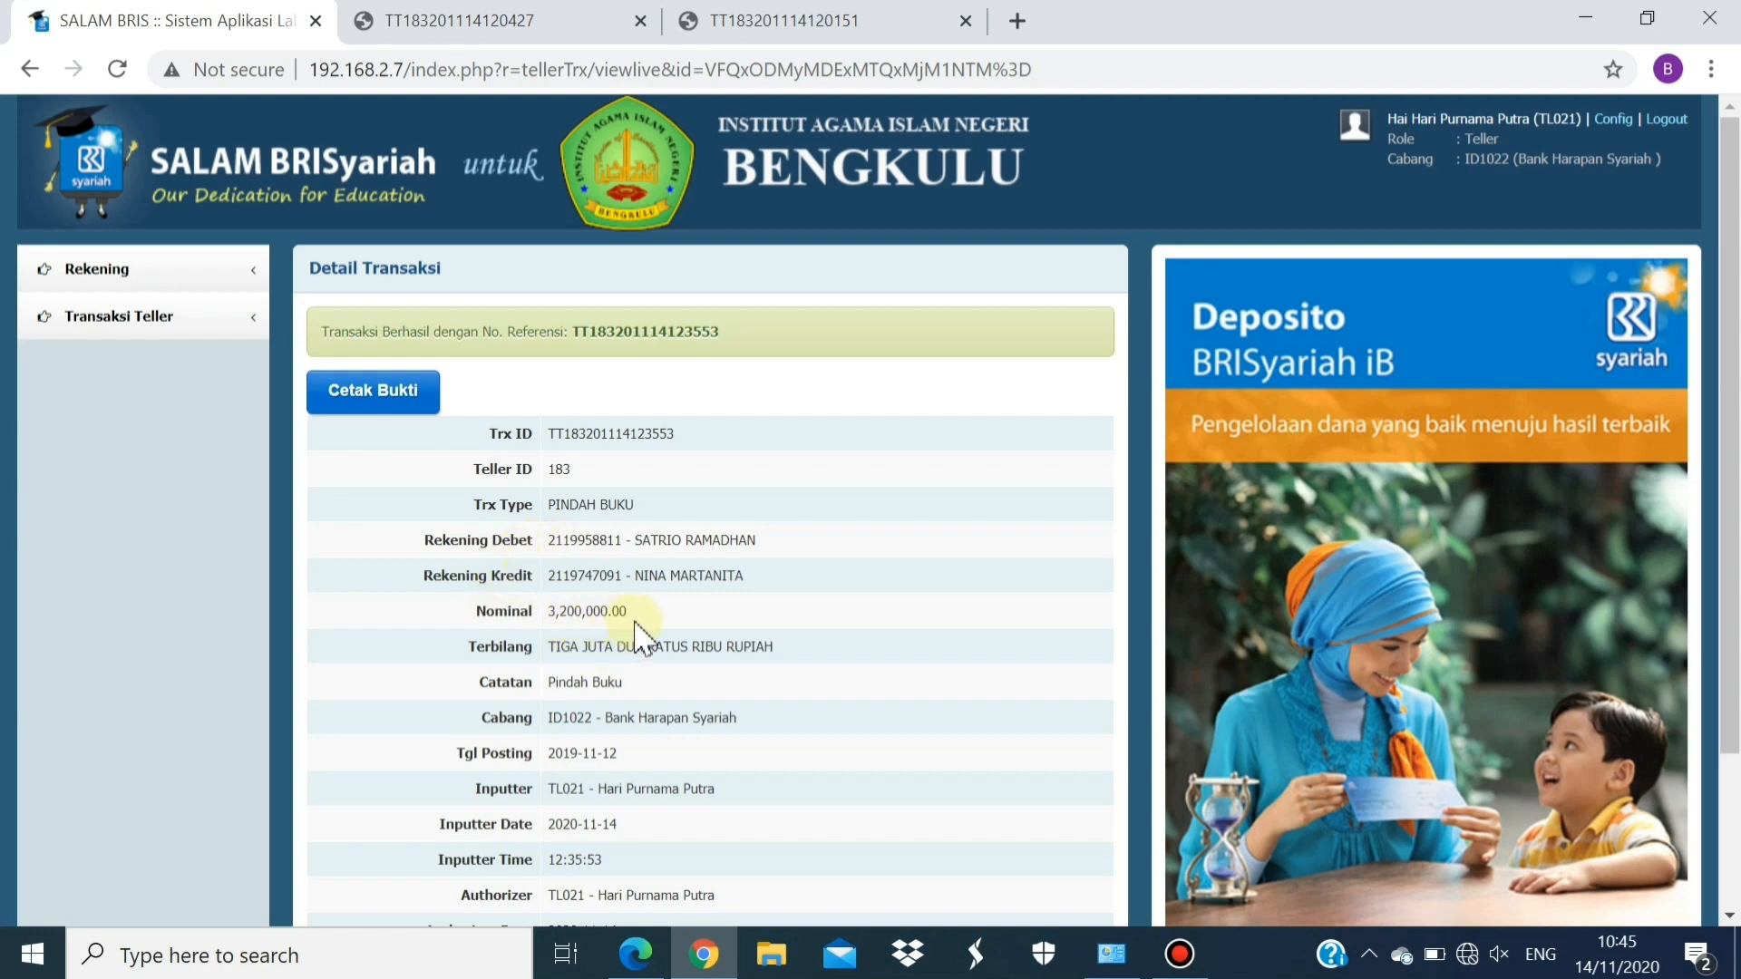
drag(1734, 330, 1375, 269)
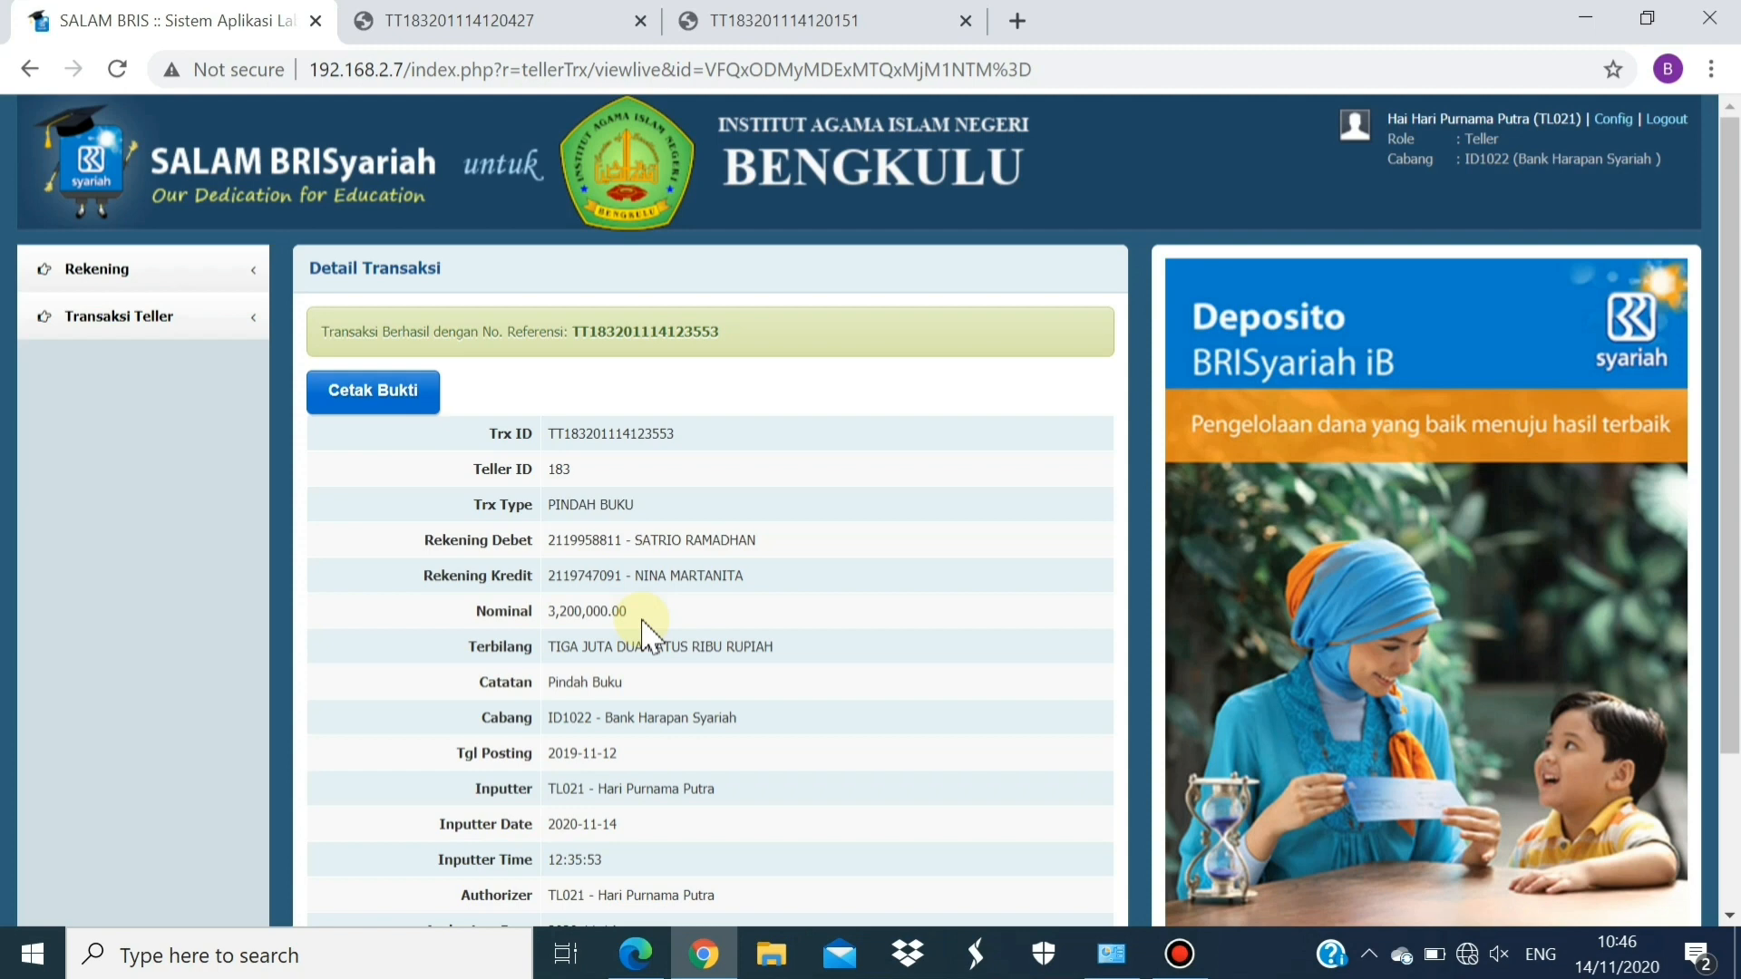
Open Inquiry Transaksi Teller Belum Diotorisasi from the Transaksi Teller sidebar menu
click(234, 317)
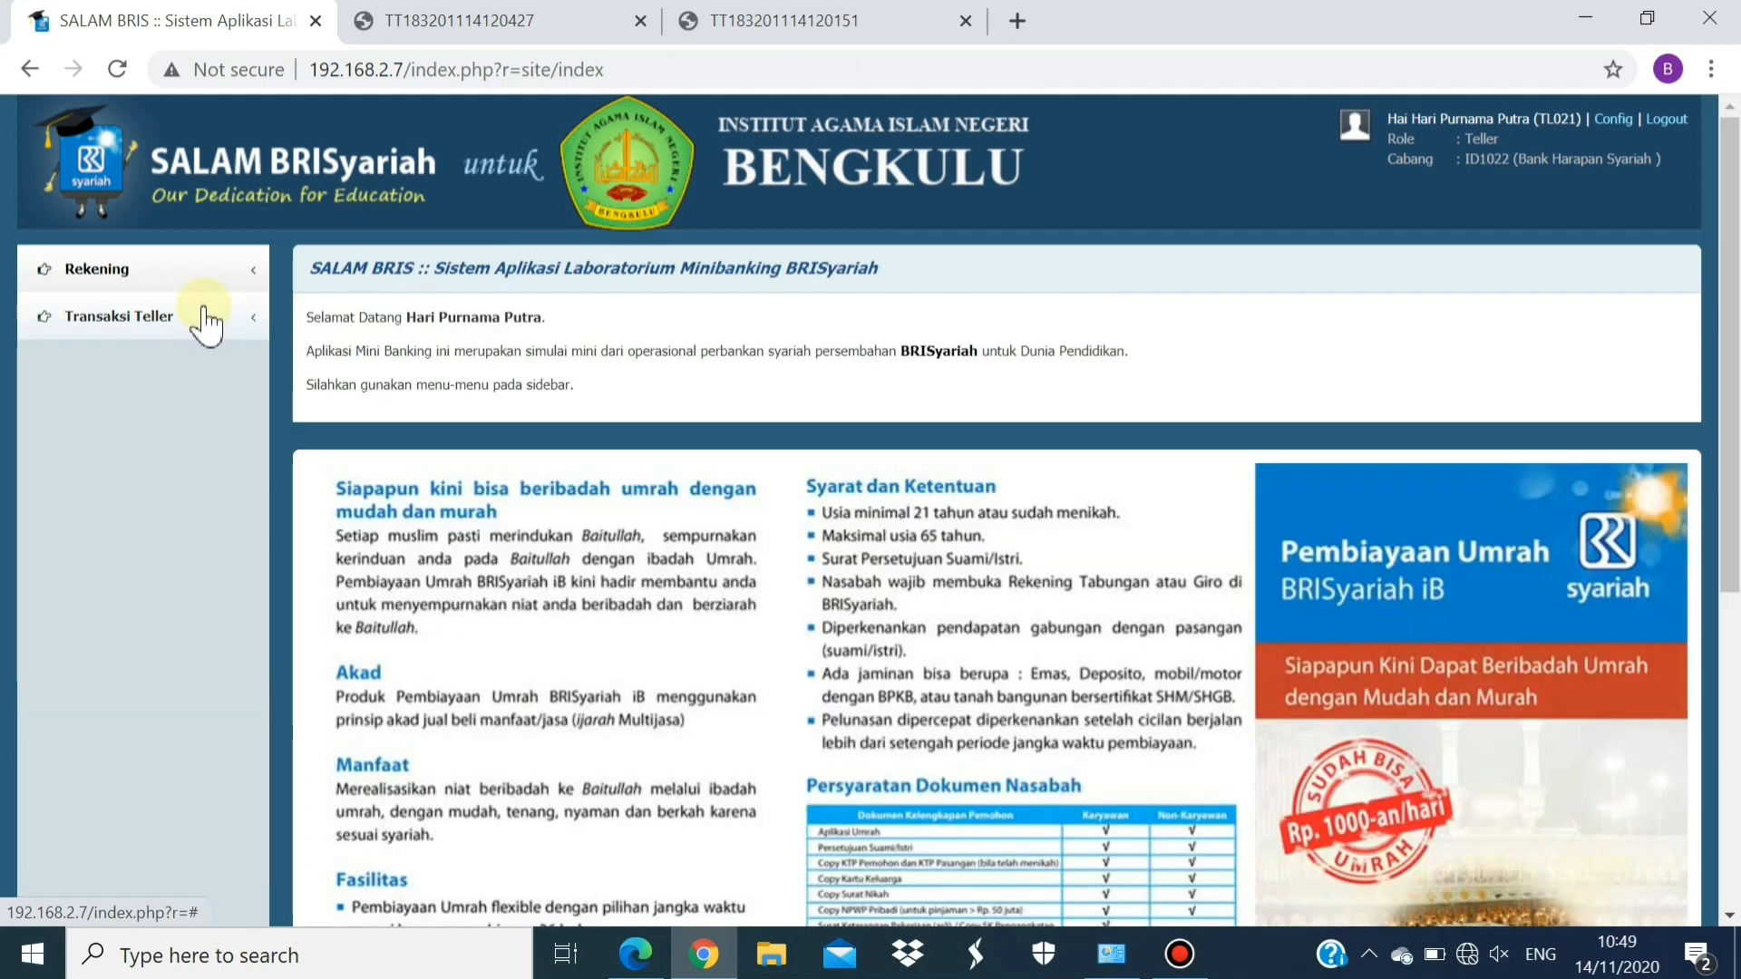
click(205, 318)
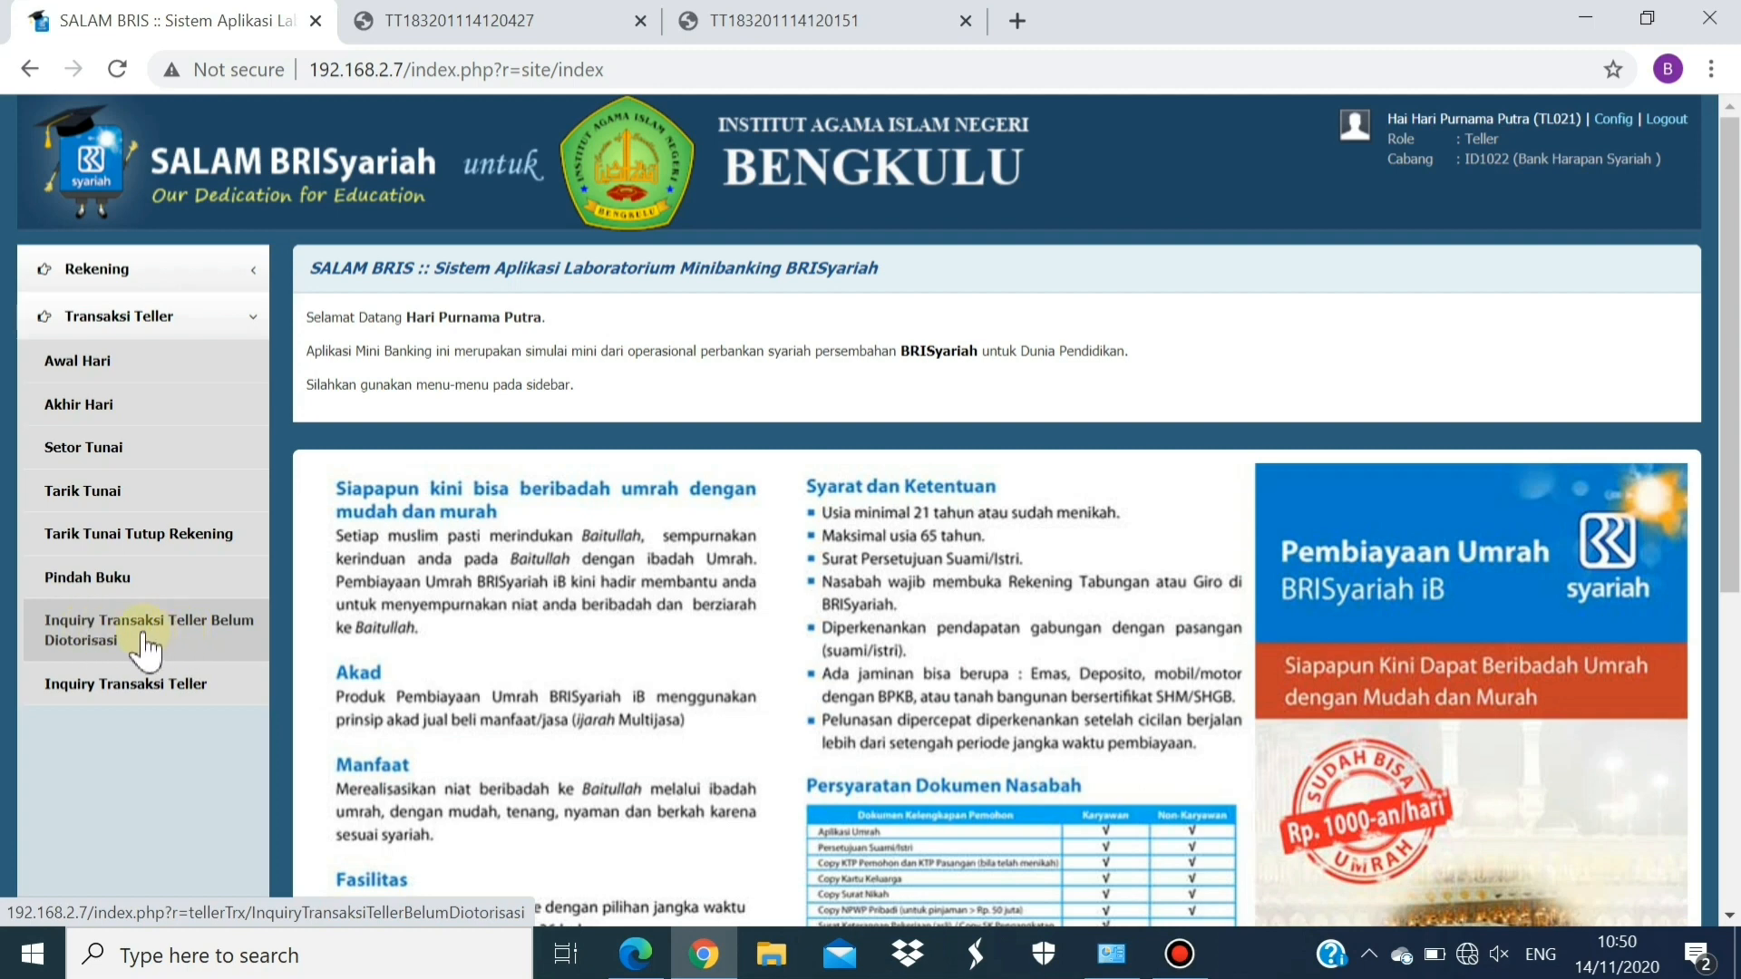
click(196, 630)
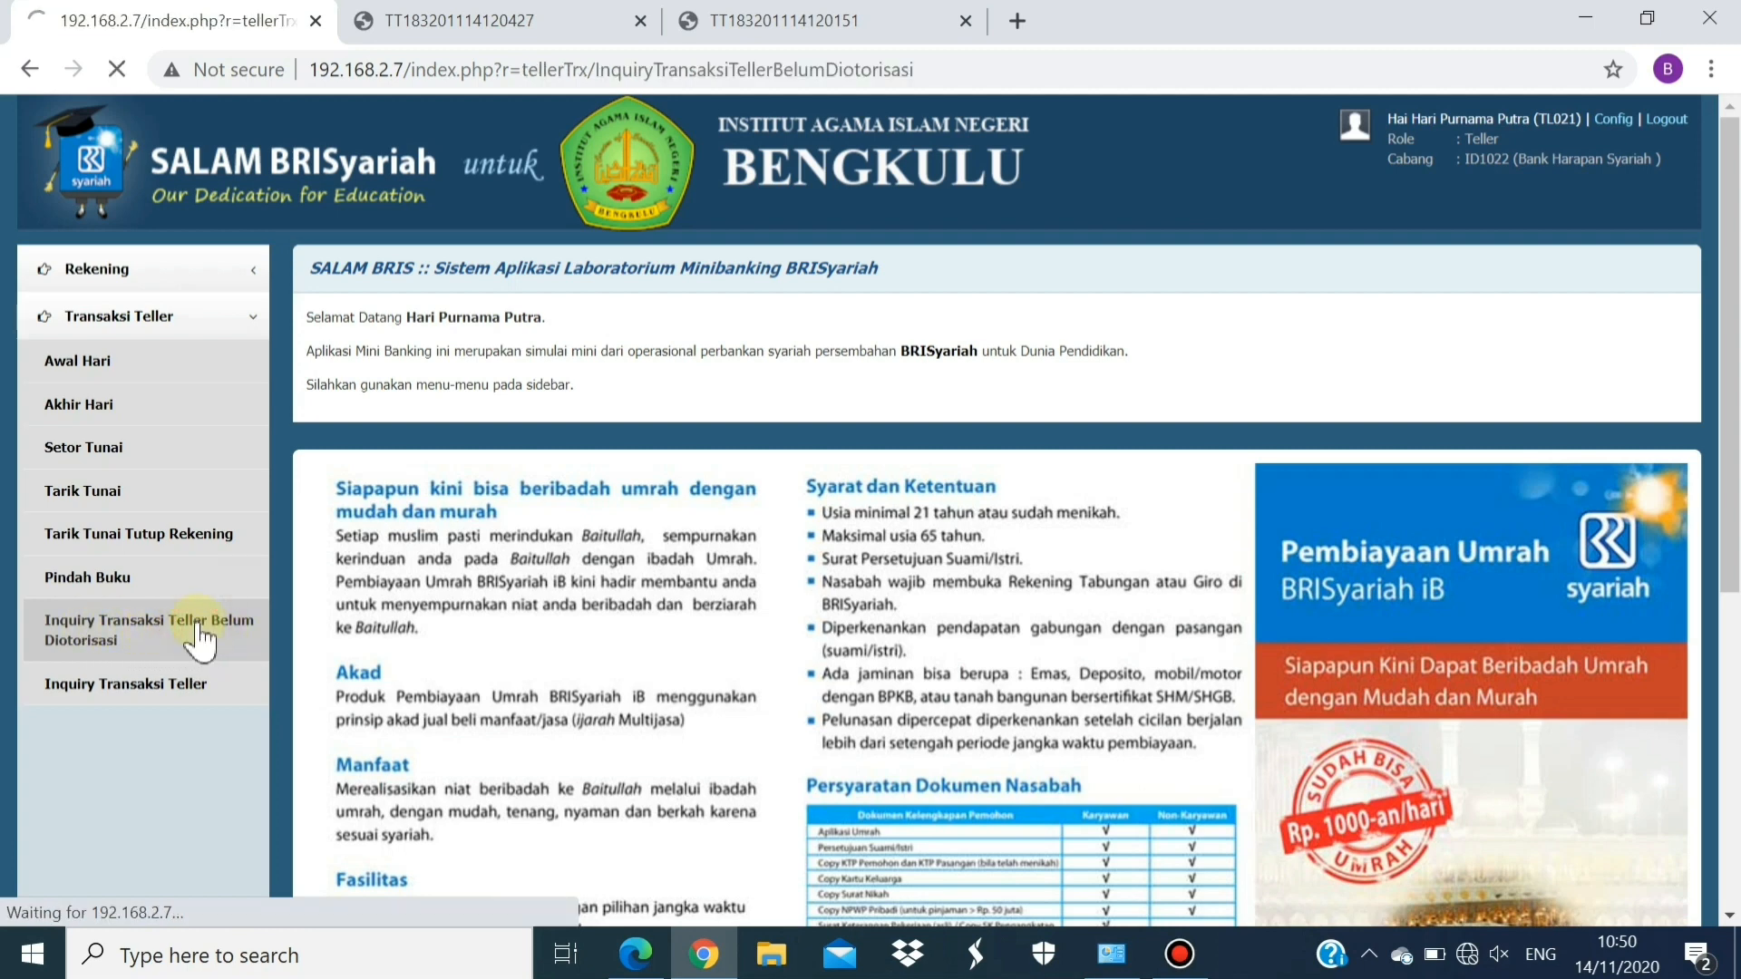